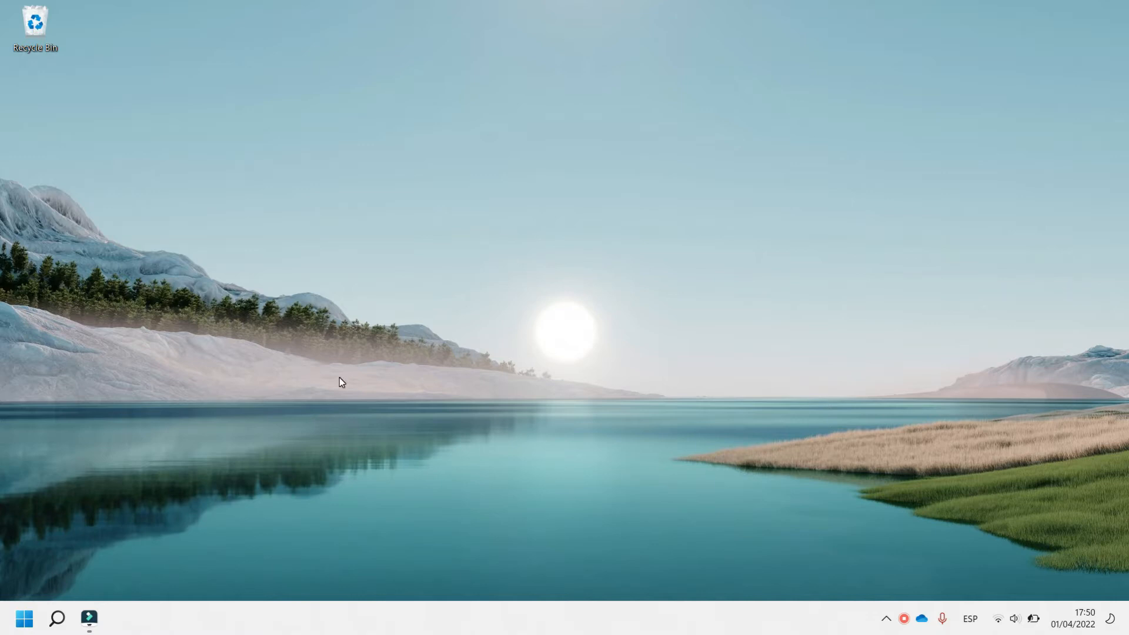
Open DB_Foreign_Customer.docx from Documents\01_Mailings\05_Directory\01_Basic, review its customer table and close it.
key("super+e")
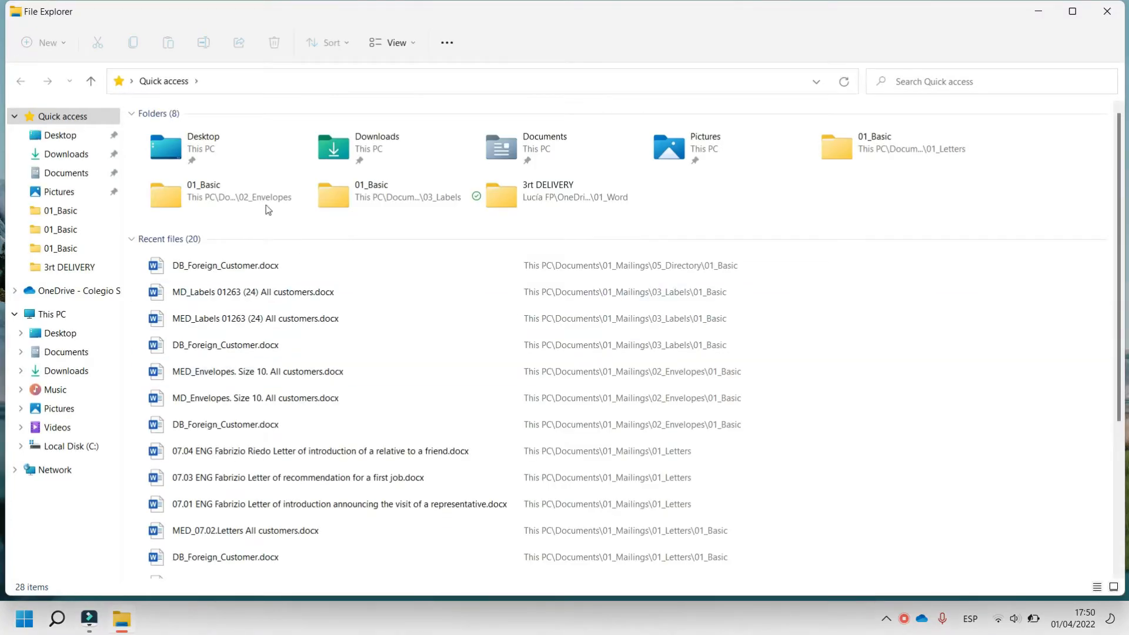
left_click(47, 174)
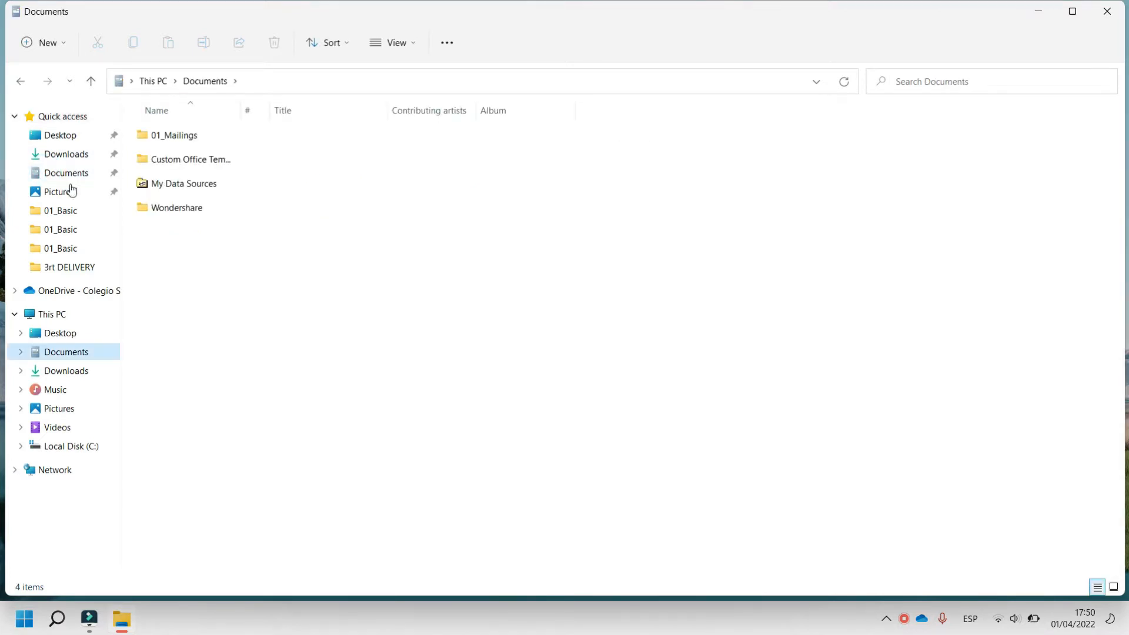
double_click(231, 140)
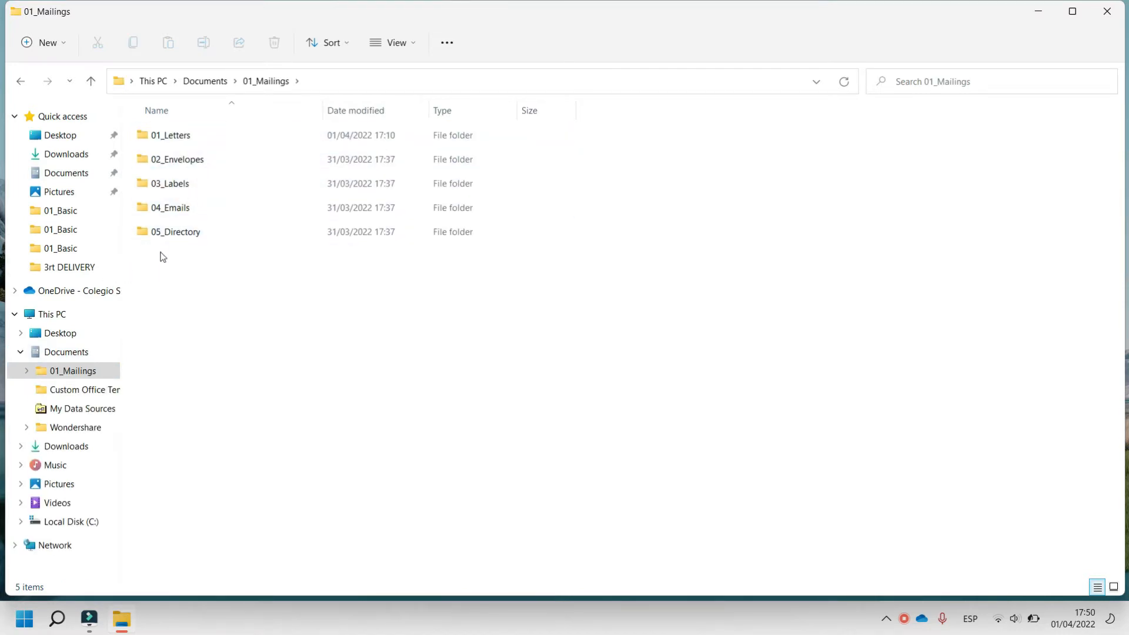
double_click(192, 236)
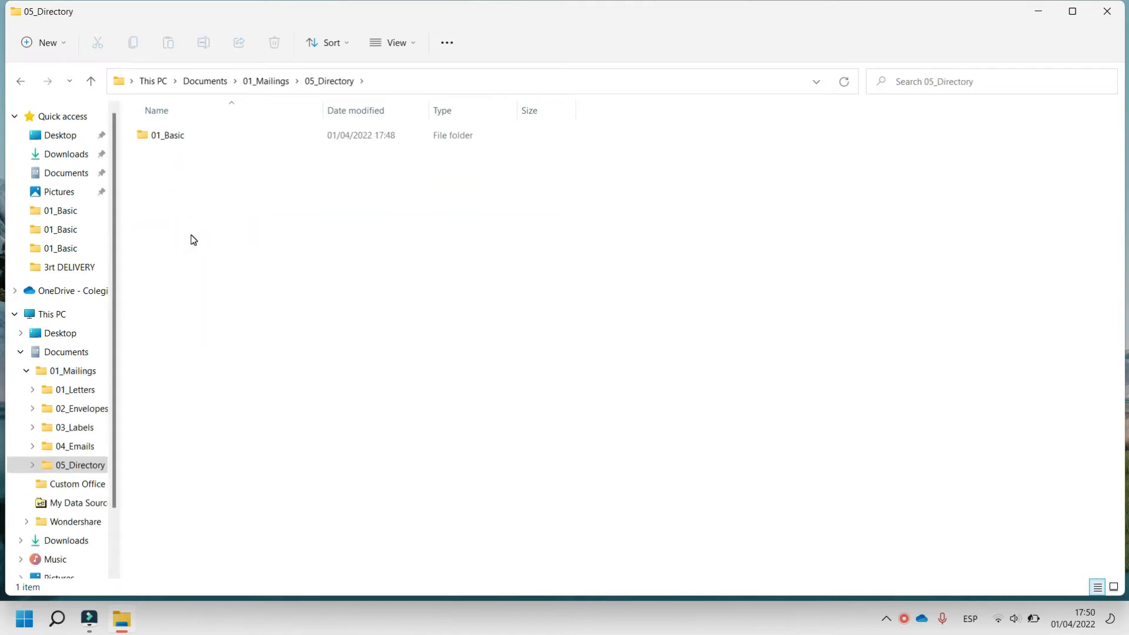
double_click(181, 134)
double_click(180, 136)
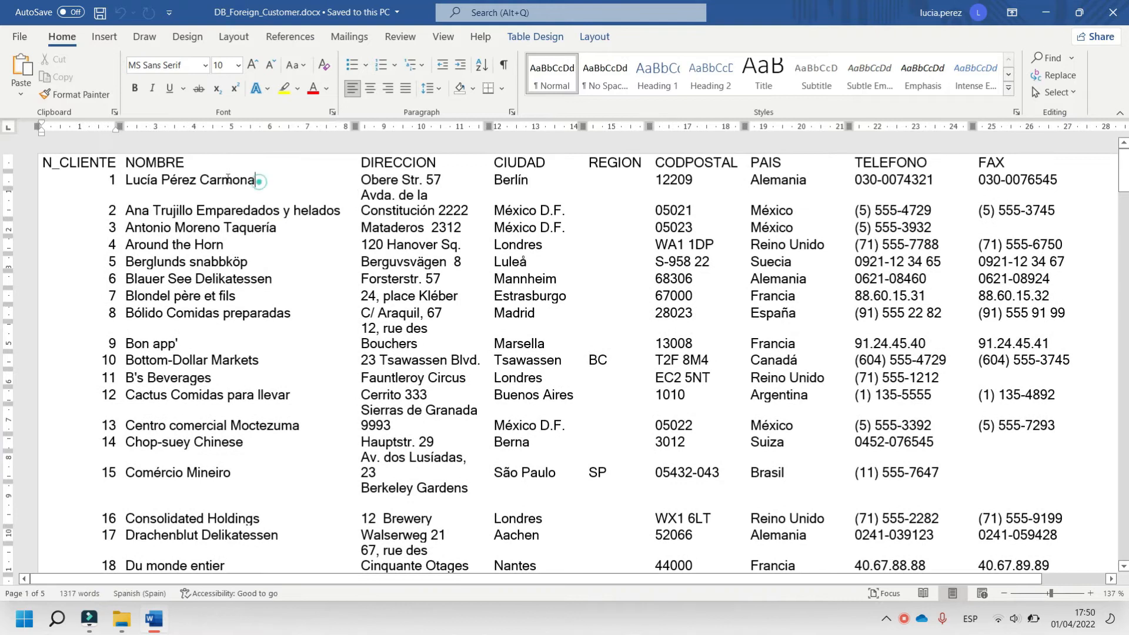
left_click_drag(259, 182, 126, 179)
left_click(1113, 11)
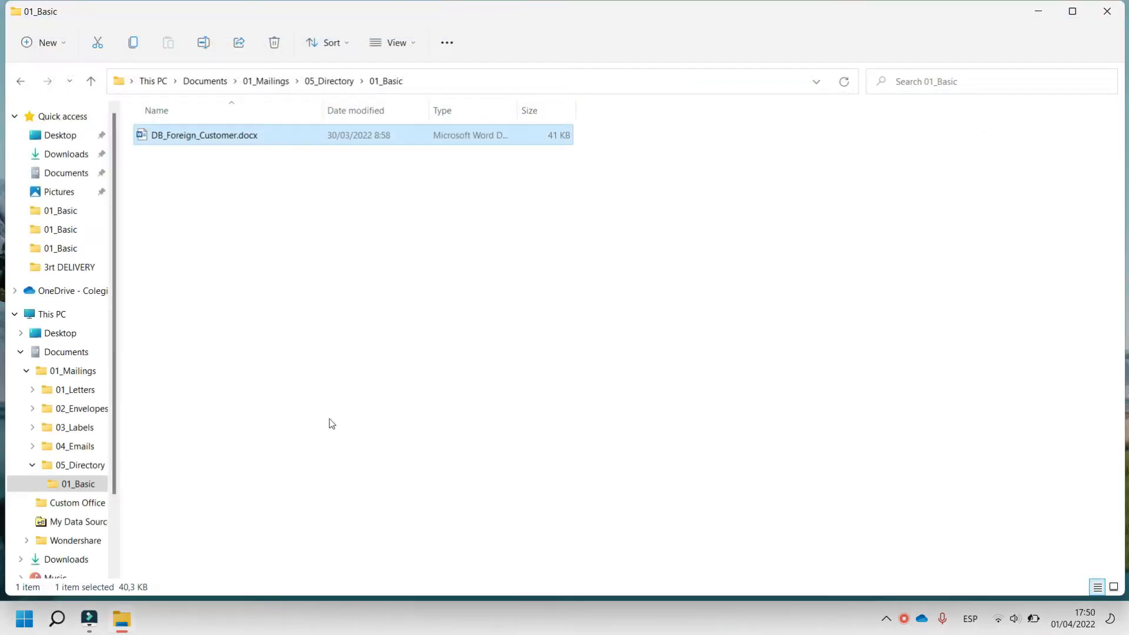
Switch to Word and create a new blank document.
left_click(57, 625)
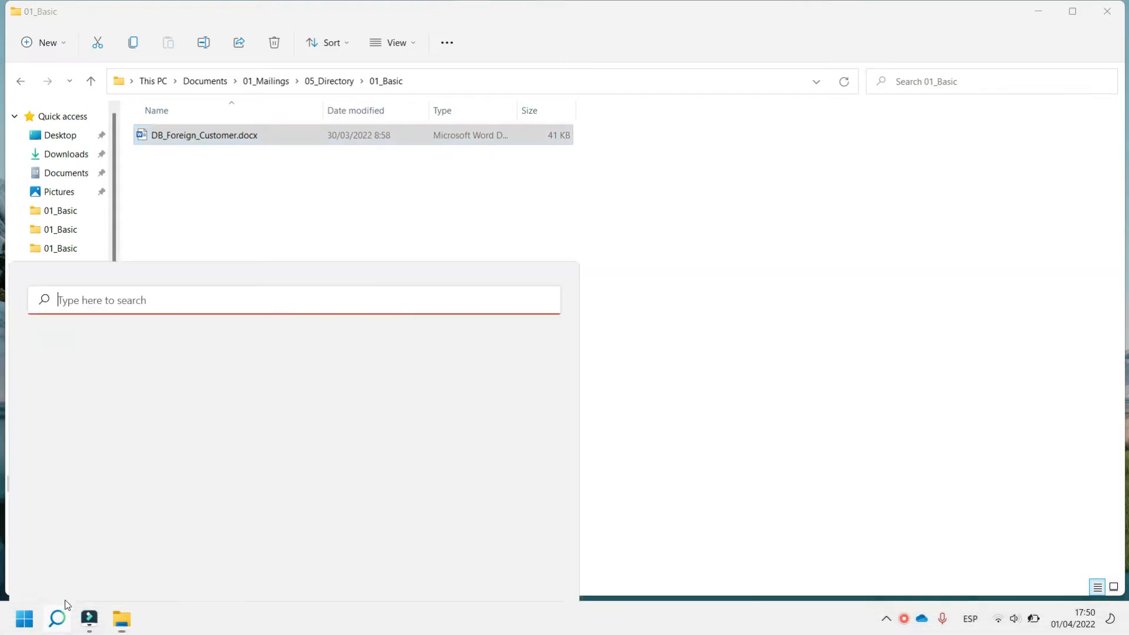
left_click(74, 315)
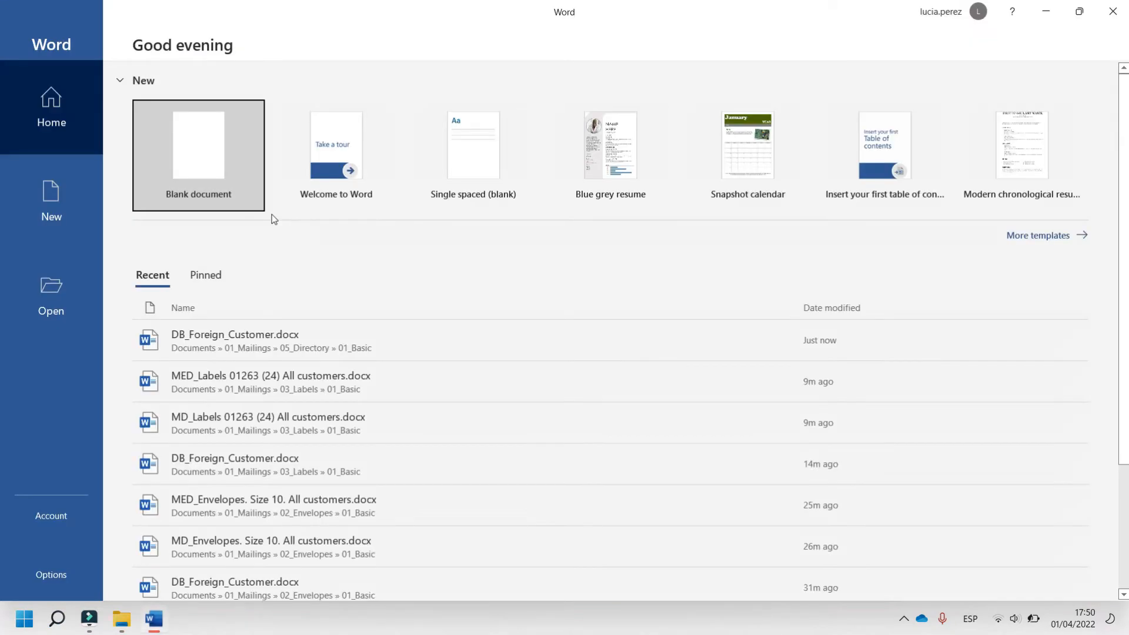
left_click(197, 146)
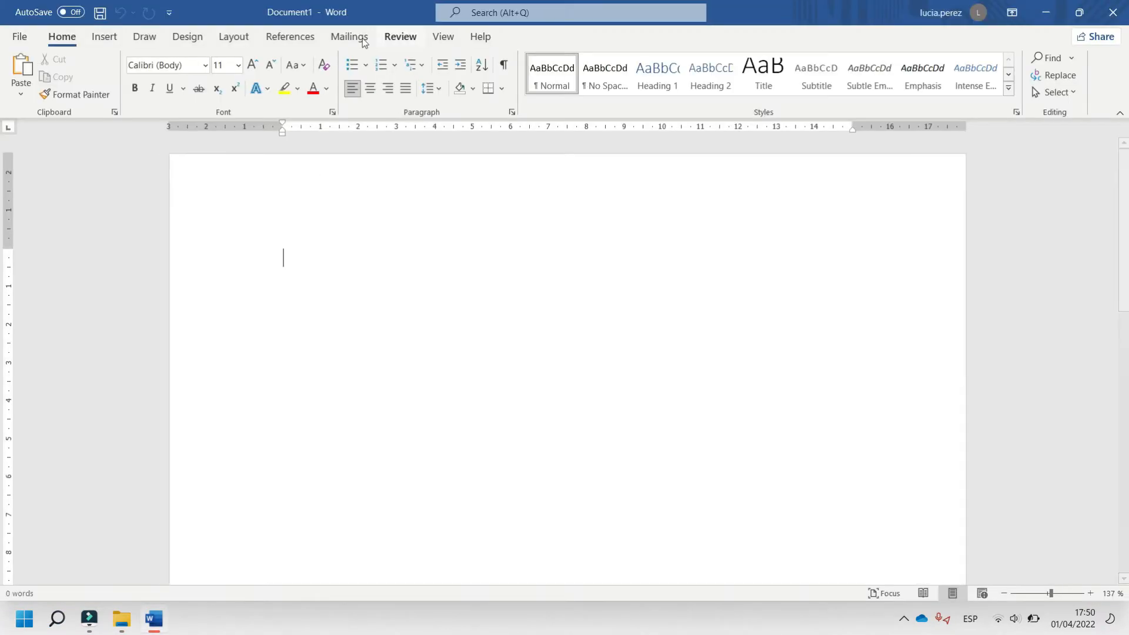
Start a mail merge of the Directory type in the blank document.
left_click(348, 37)
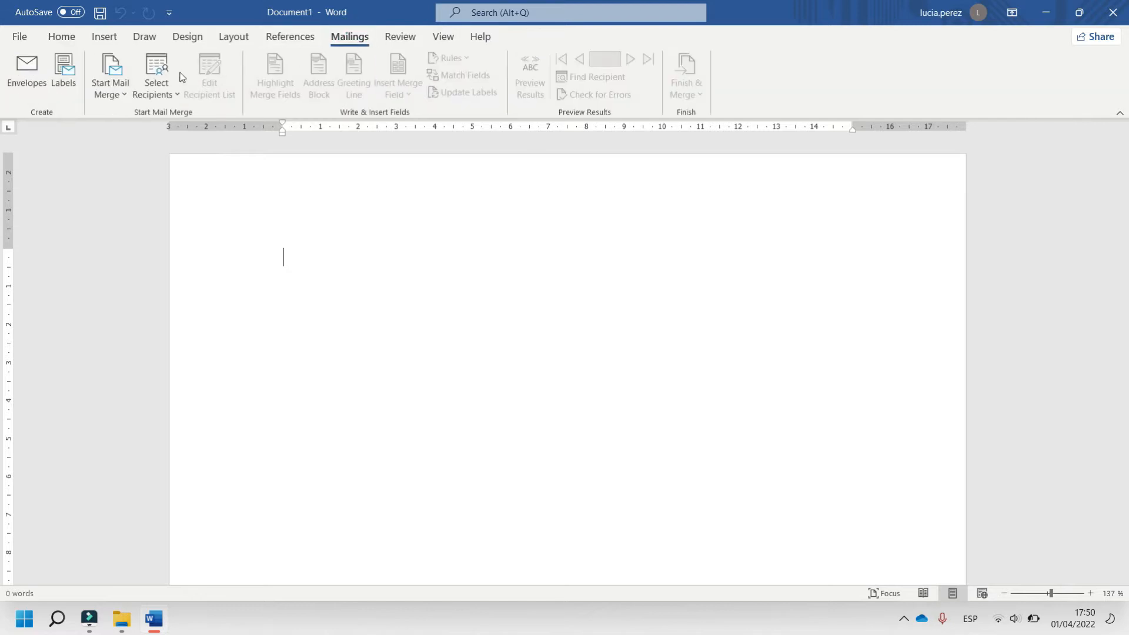
left_click(121, 94)
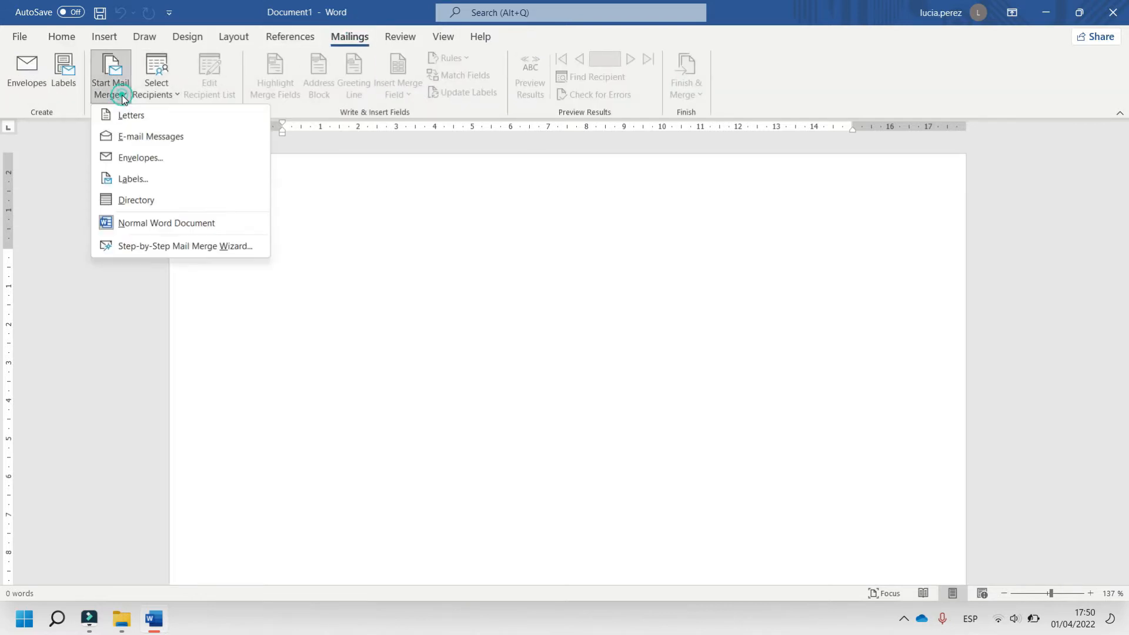
left_click(151, 201)
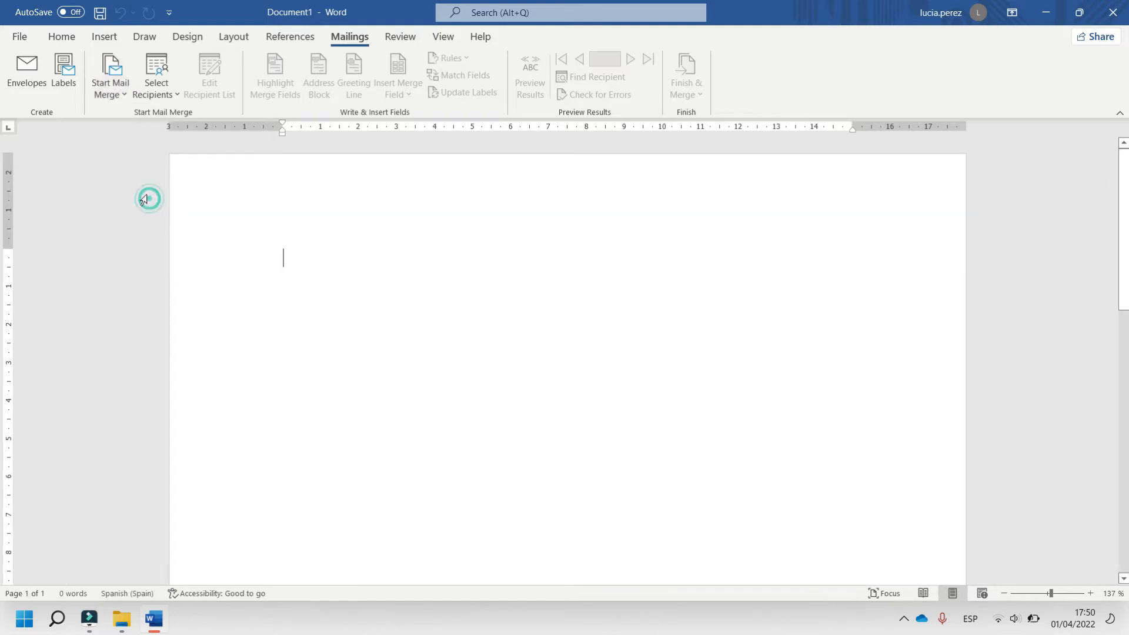
Use the existing list DB_Foreign_Customer.docx from 01_Mailings\05_Directory\01_Basic as the merge recipients.
left_click(174, 99)
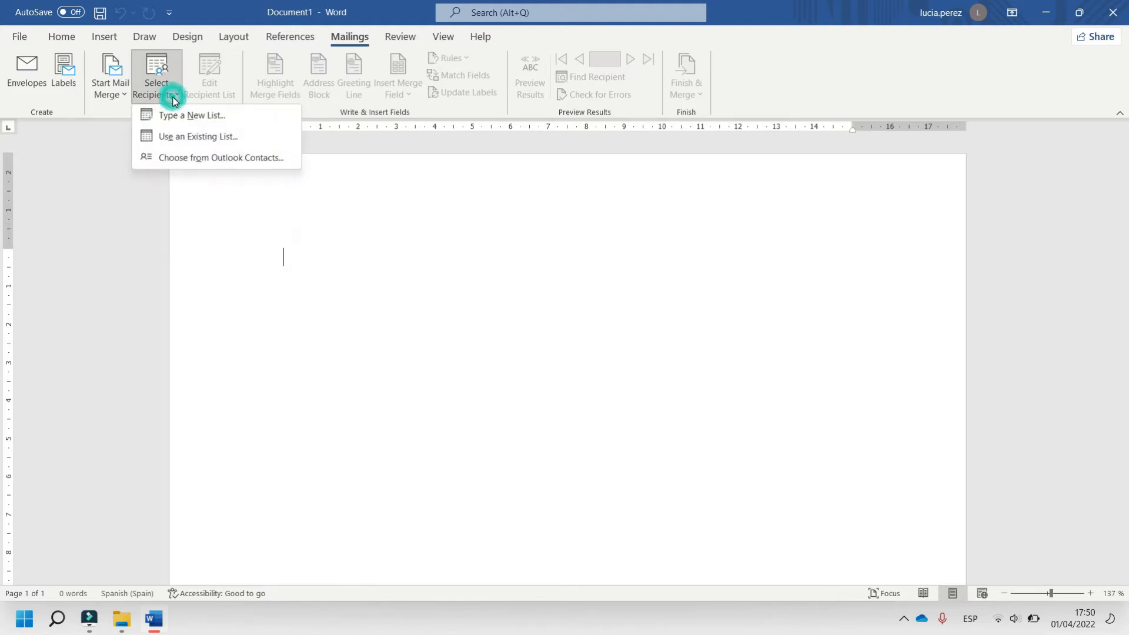
left_click(186, 141)
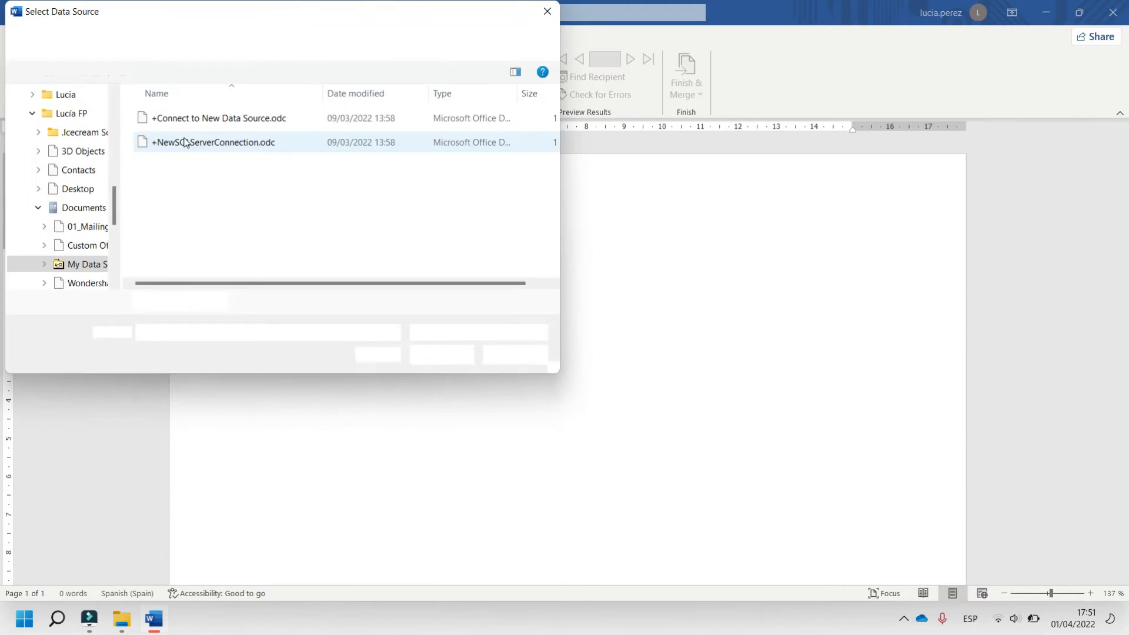
left_click(83, 226)
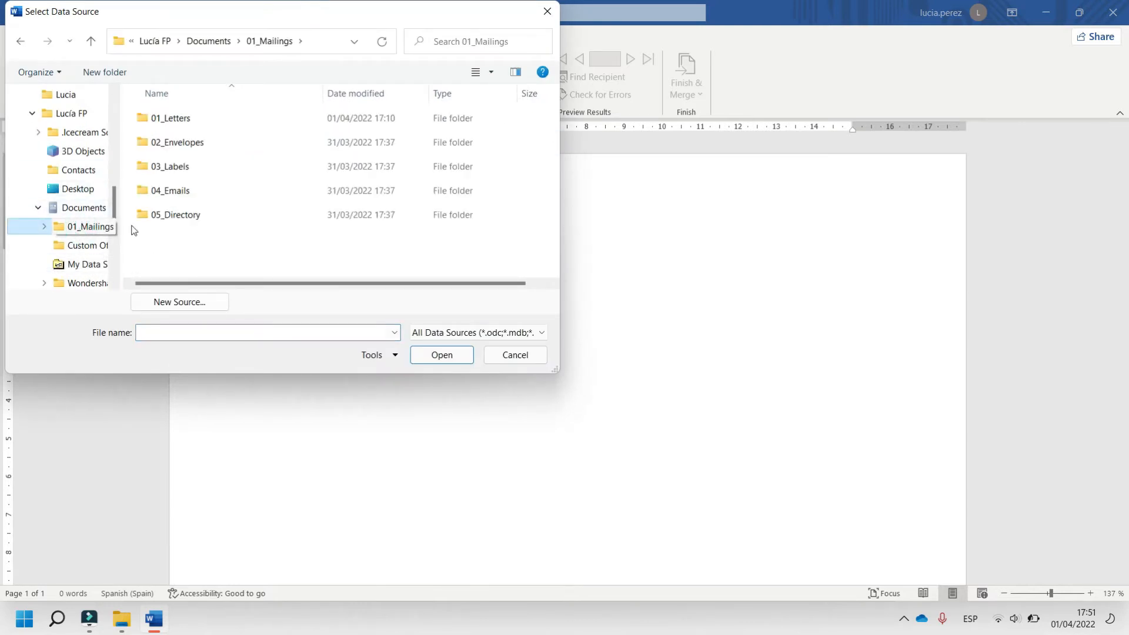
double_click(182, 213)
double_click(224, 121)
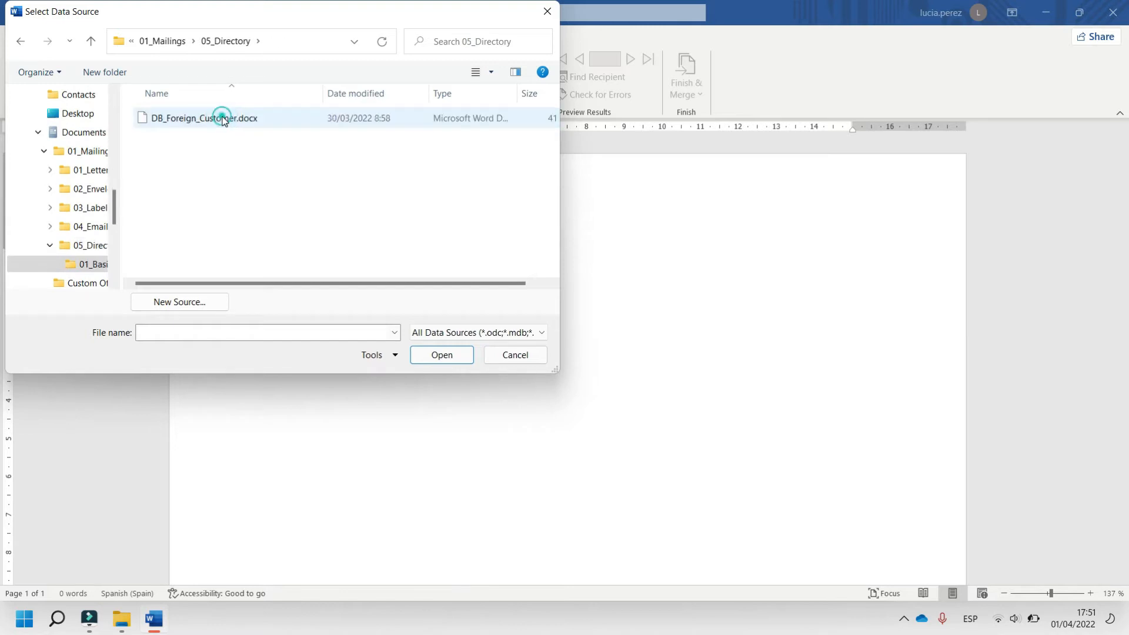
left_click(224, 119)
left_click(443, 355)
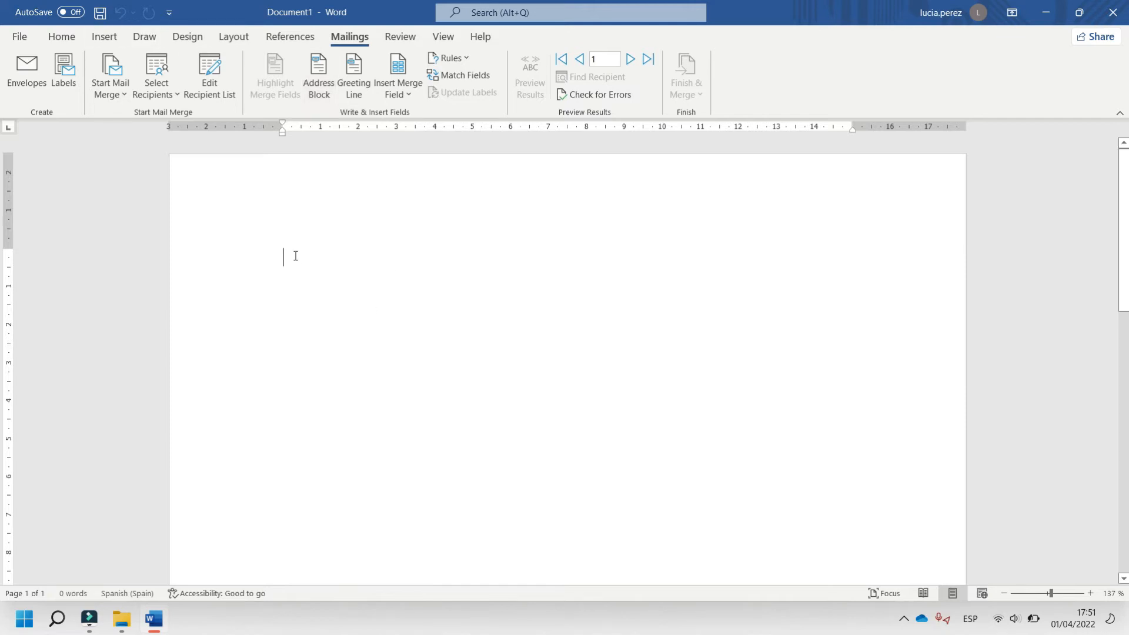
Write the title "The most important list customers" on the first line of the document.
type("The ")
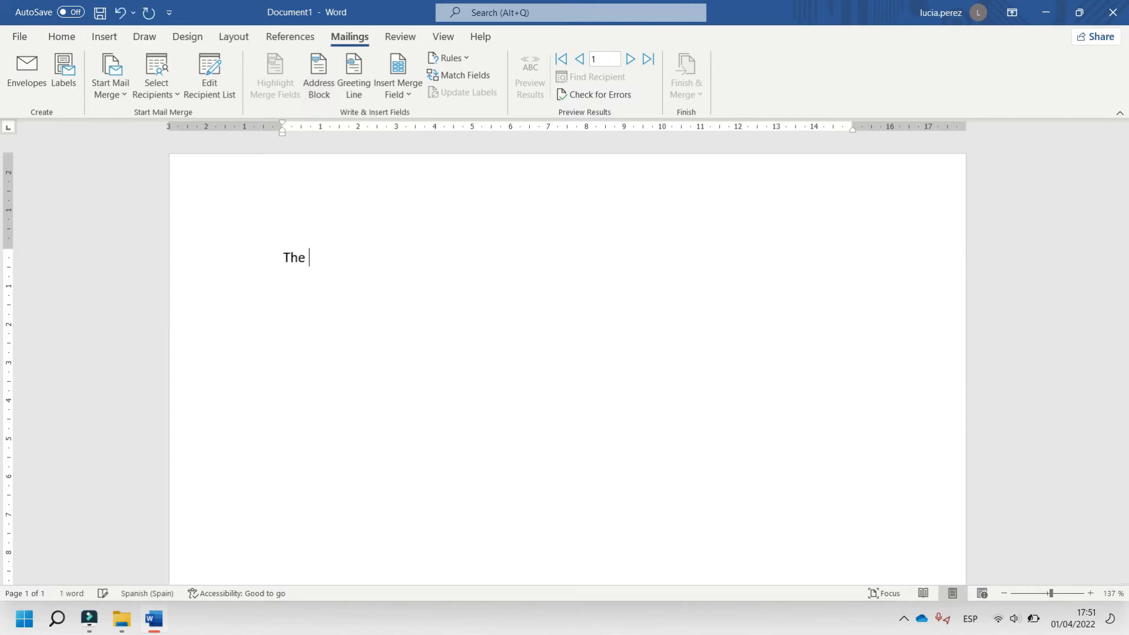
type("most important list ")
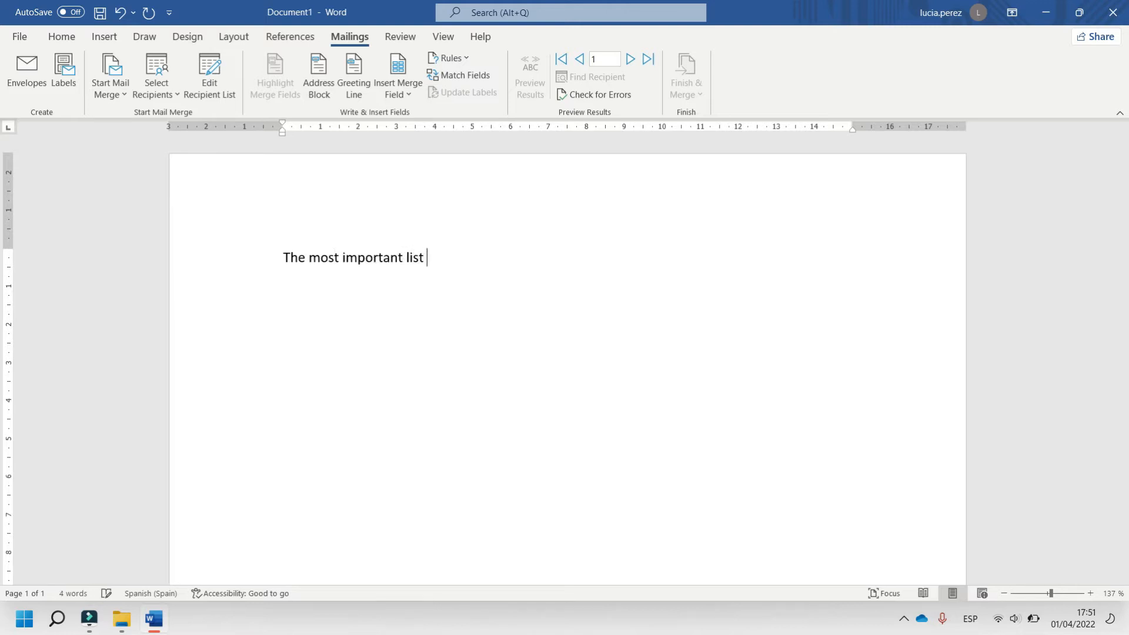
type("customers")
Format the title as centred, bold, 12 pt text in all capitals.
left_click_drag(520, 263, 298, 285)
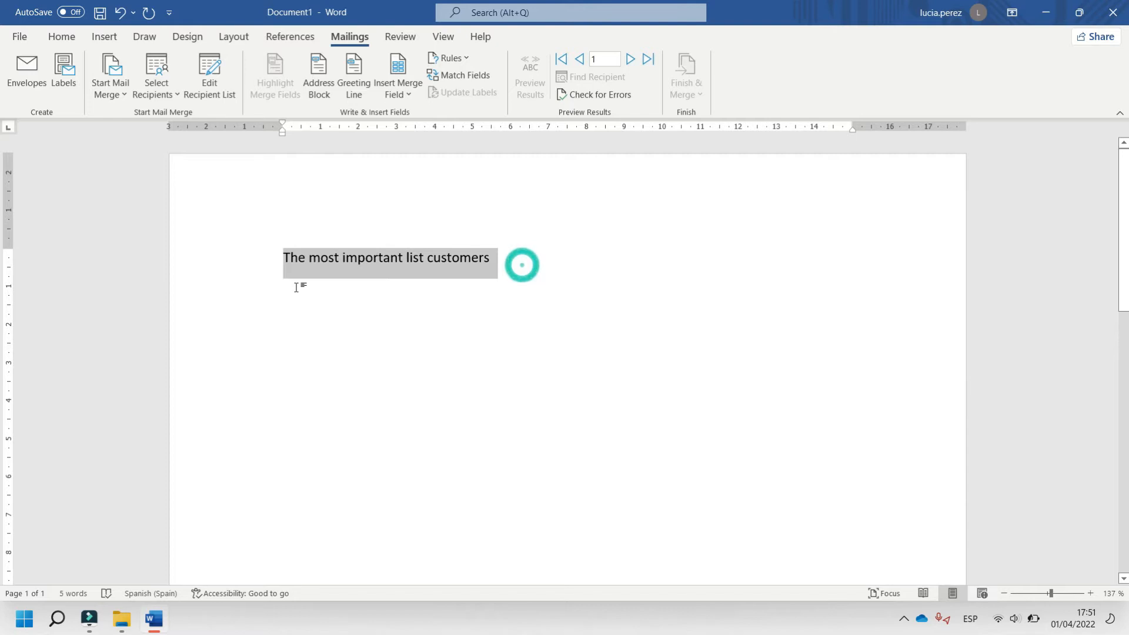
left_click(94, 37)
left_click(62, 37)
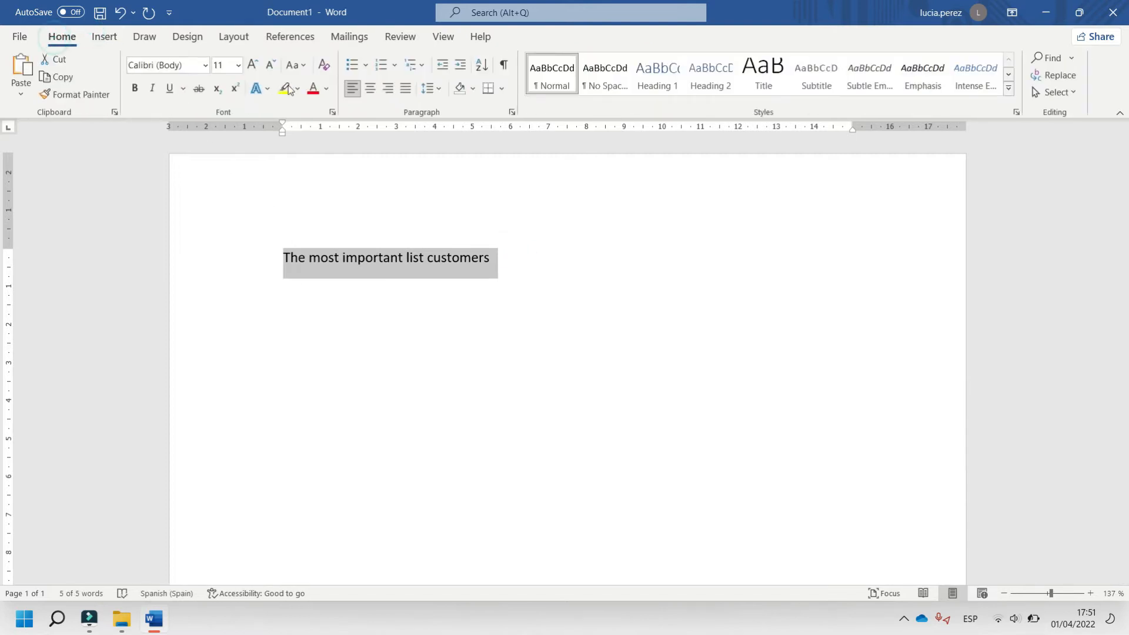
left_click(370, 89)
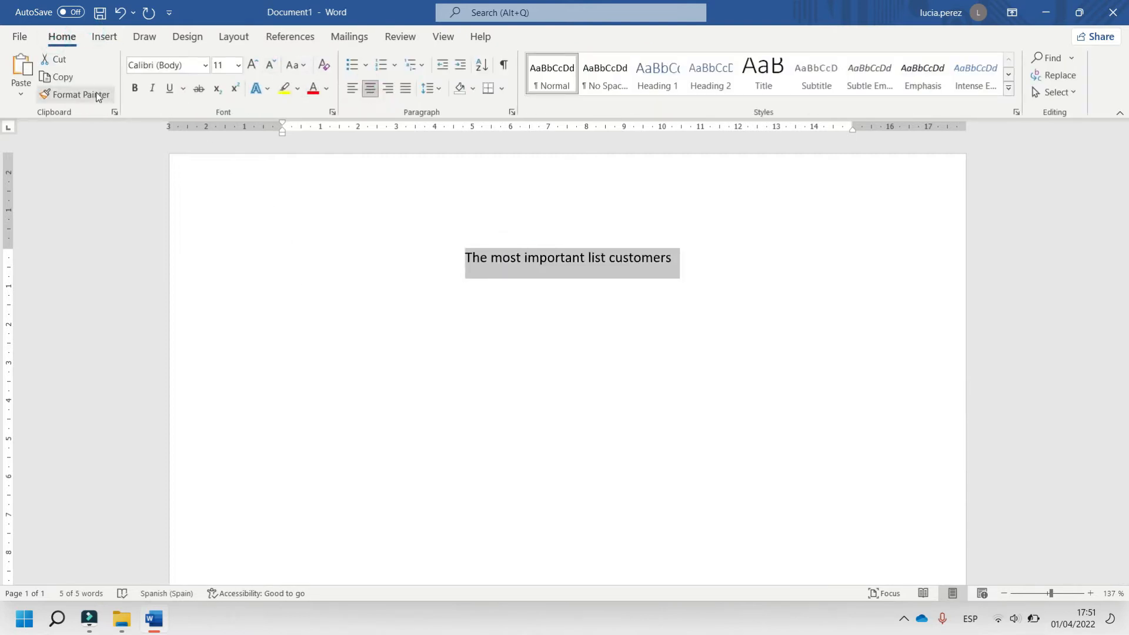
left_click(134, 88)
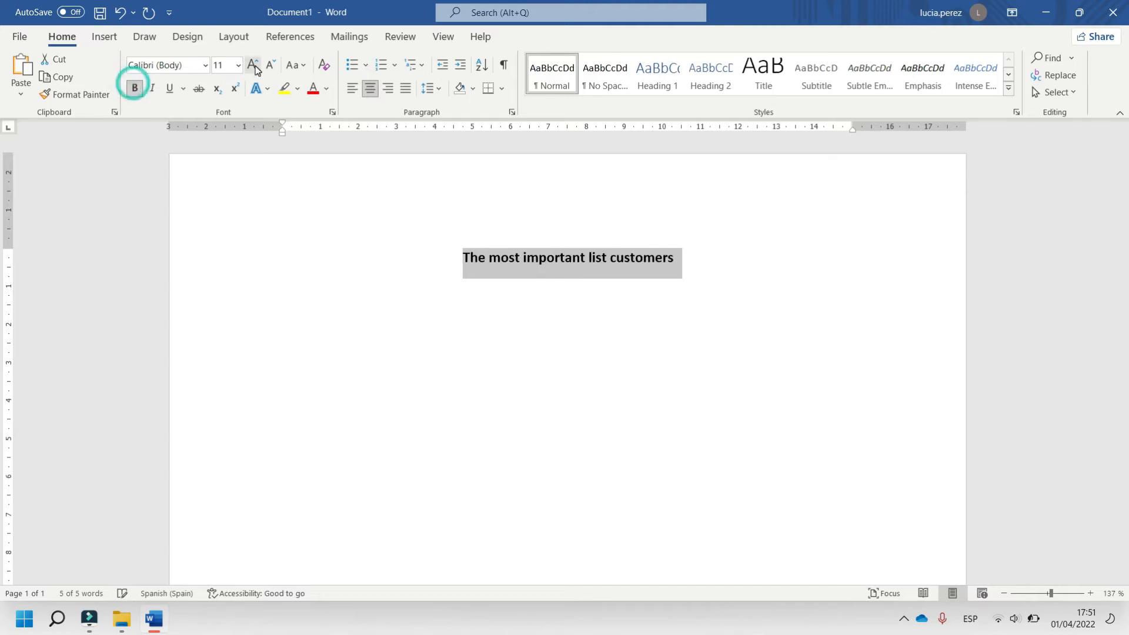
left_click(254, 66)
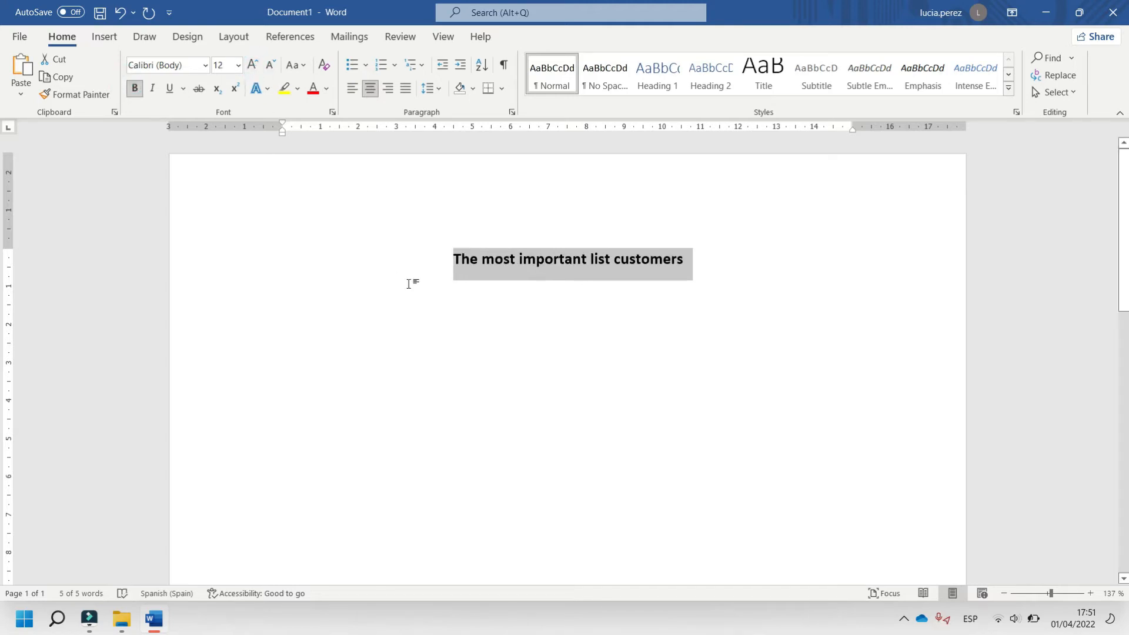
key("shift+F3")
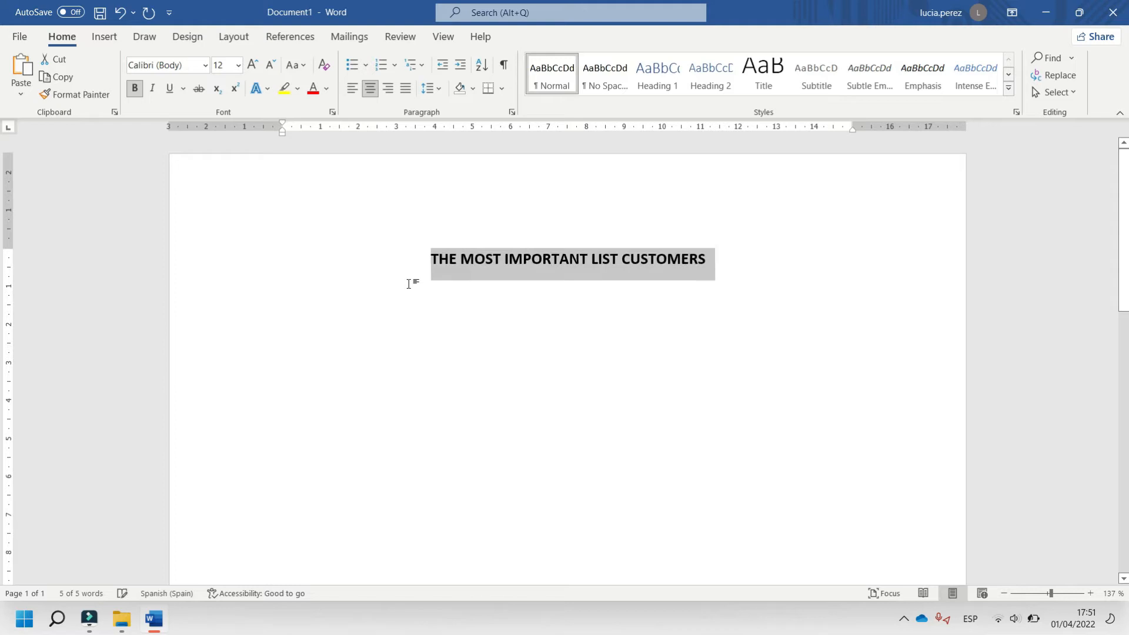
On a new left-aligned line below the title, insert the NOMBRE merge field followed by a Next Record rule.
left_click(746, 251)
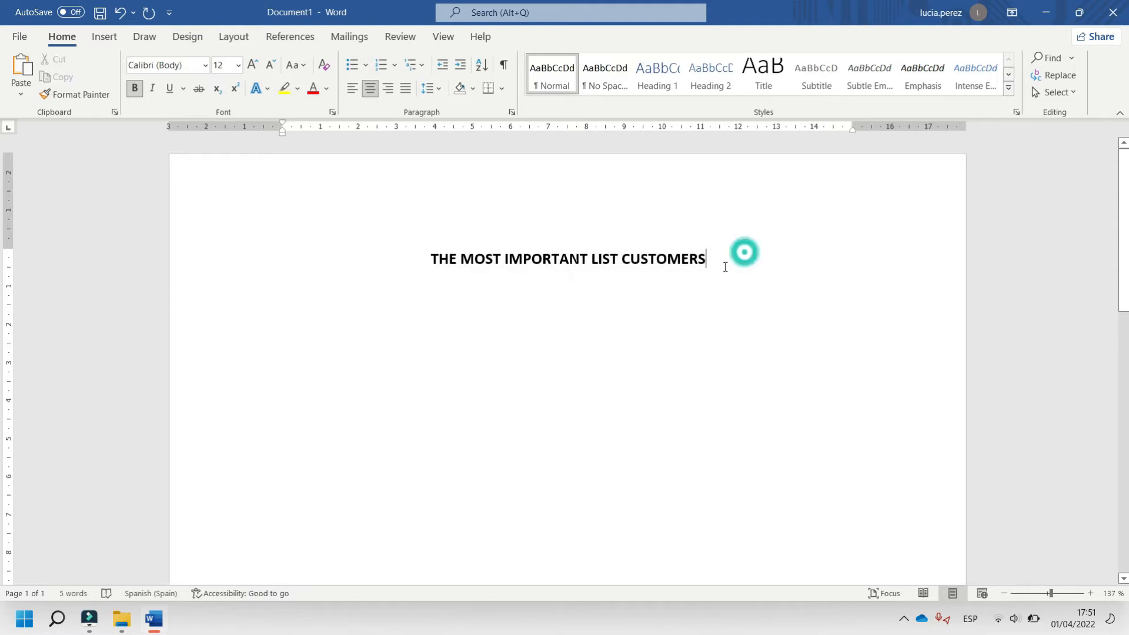
key("Return")
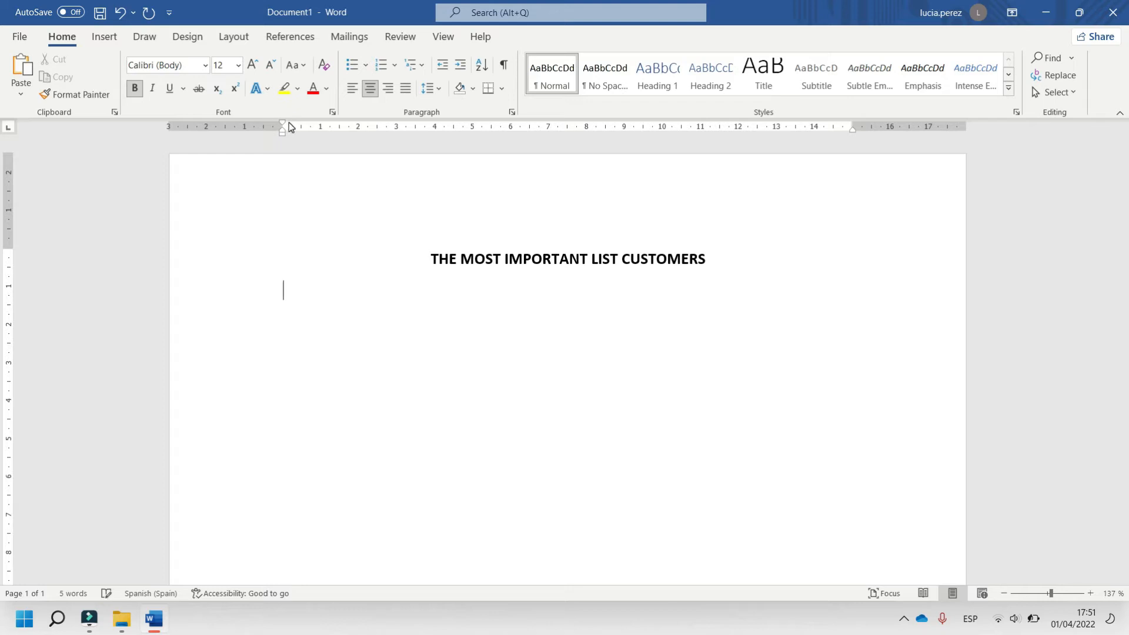
left_click(350, 37)
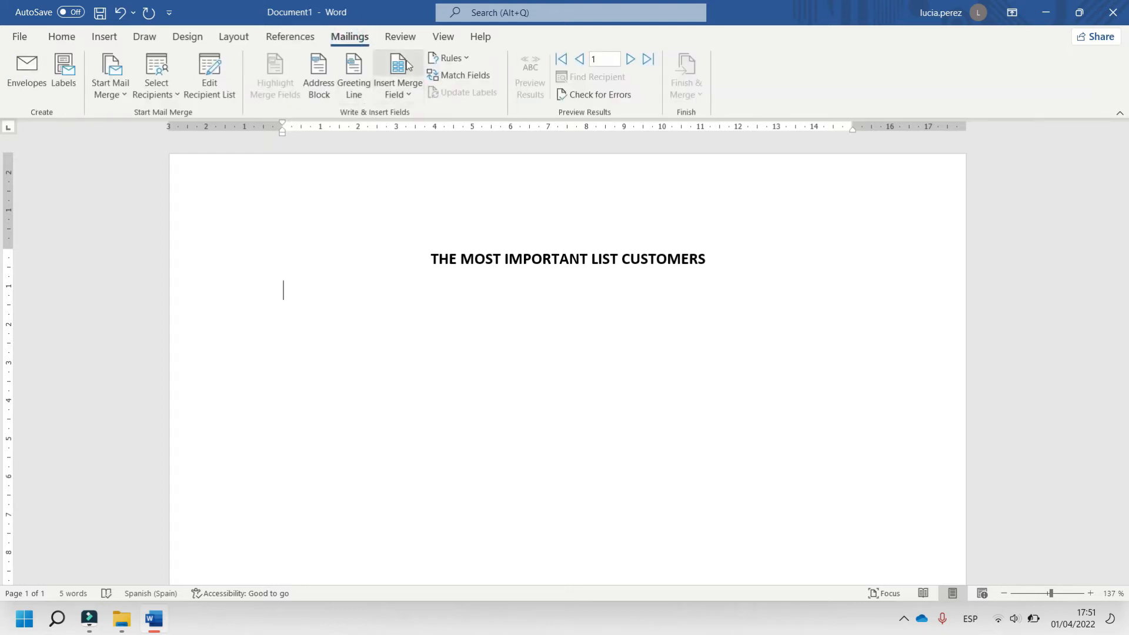
left_click(408, 95)
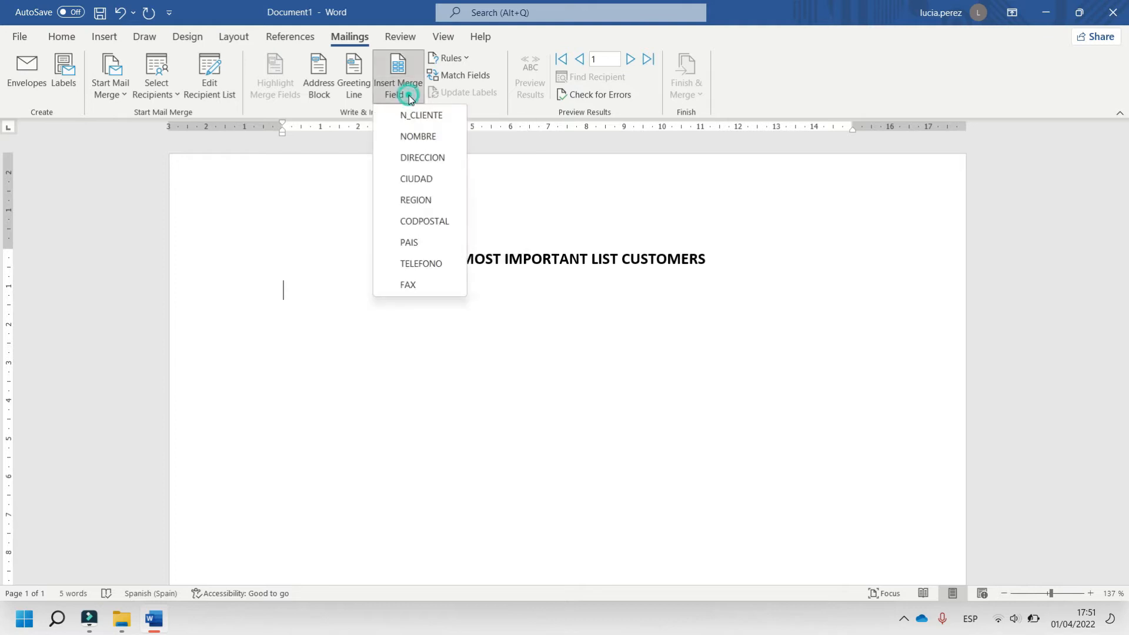
left_click(431, 141)
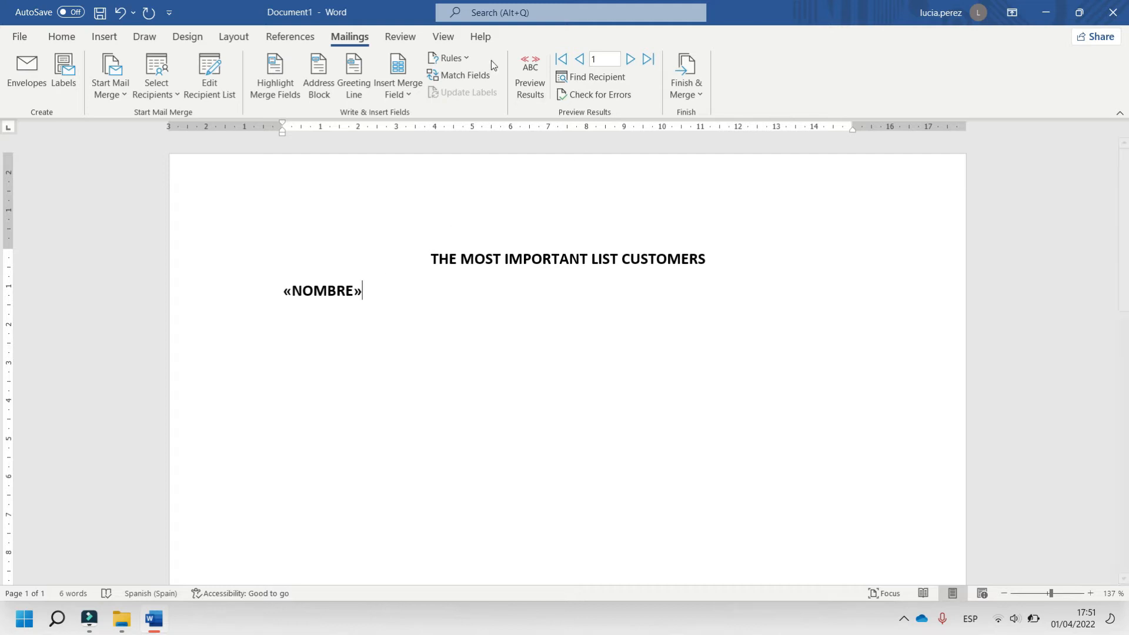
left_click(465, 58)
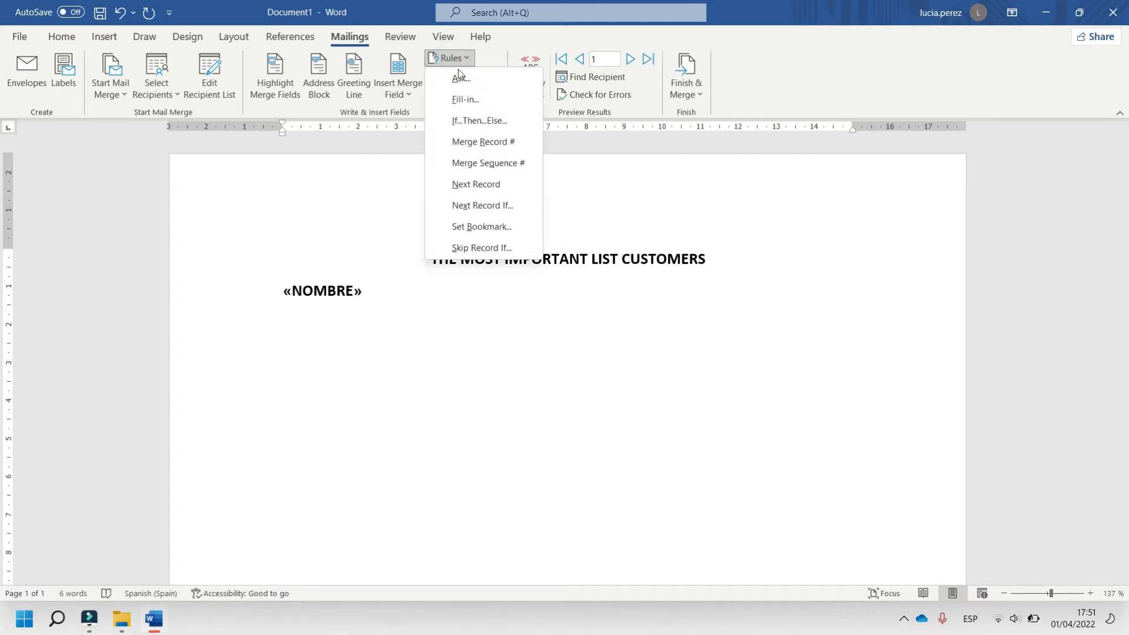
left_click(479, 185)
Copy the line with the NOMBRE field and Next Record rule and paste it repeatedly on the lines below.
left_click_drag(467, 289, 284, 290)
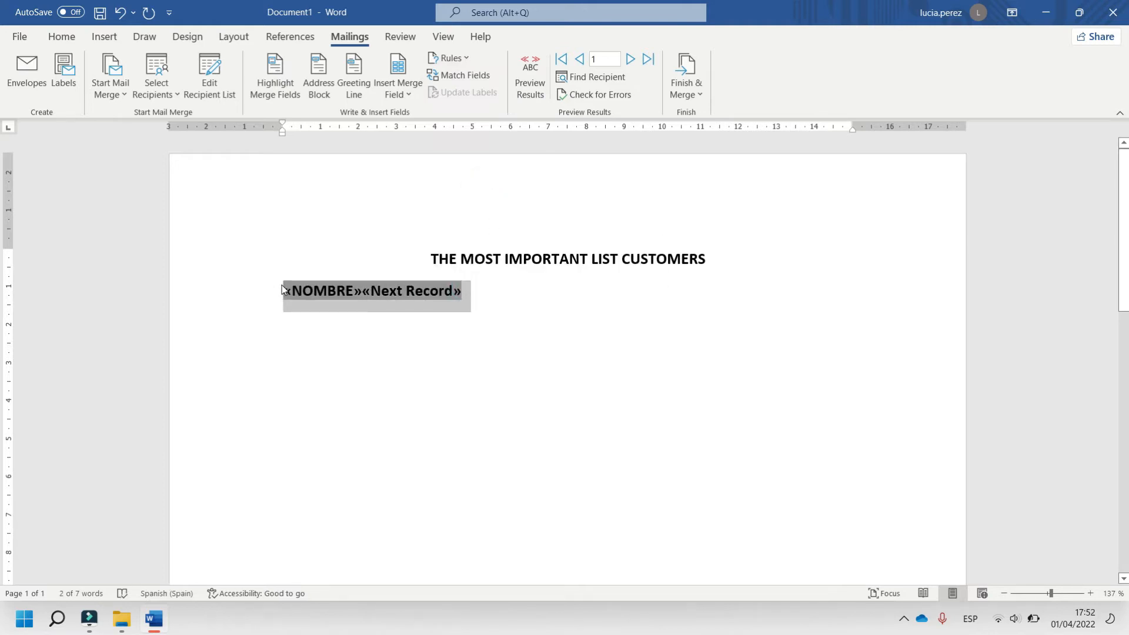
key("ctrl+c")
left_click(497, 305)
key("Return")
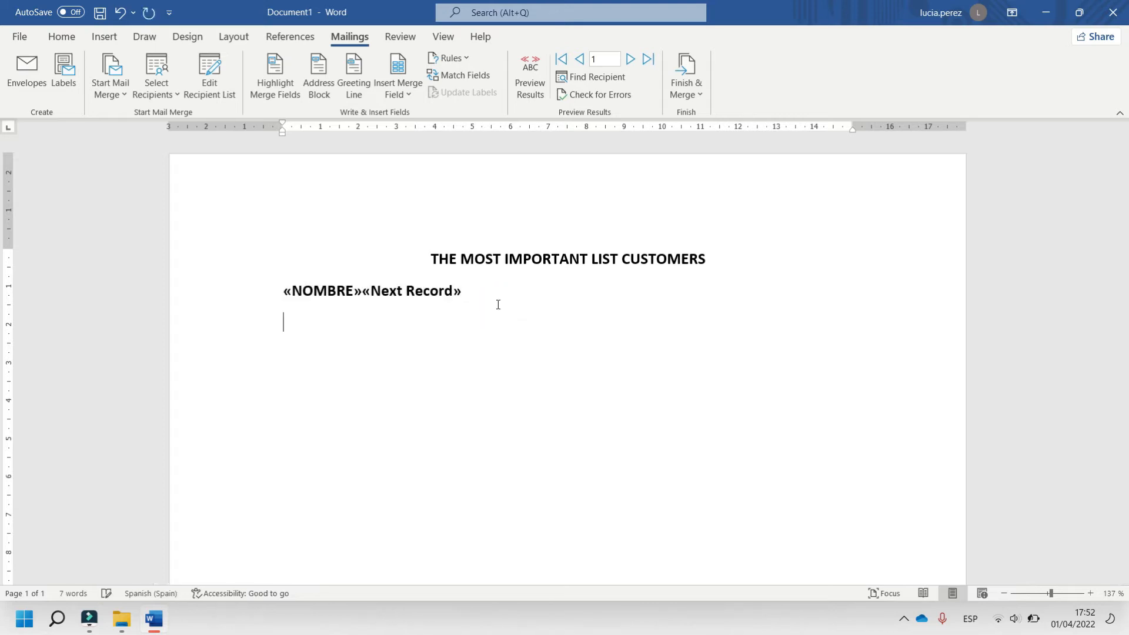
key("ctrl+v")
key("ctrl+v")
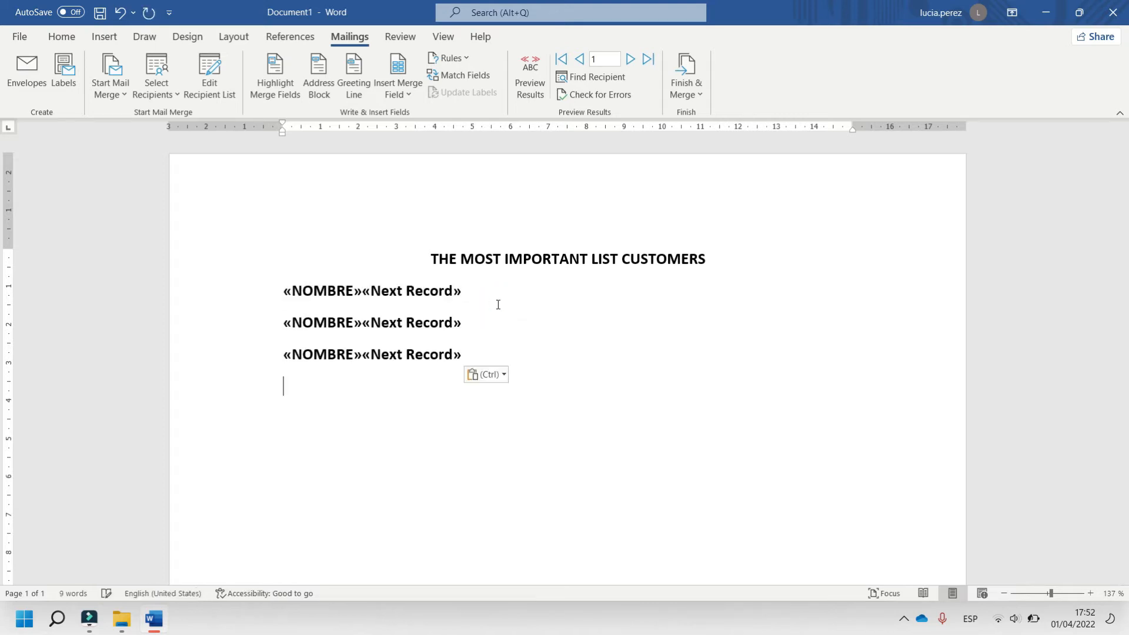
key("ctrl+v")
key("ctrl+v")
key("ctrl+v")
key("ctrl+v")
key("ctrl+v")
key("ctrl+v")
key("ctrl+v")
key("ctrl+v")
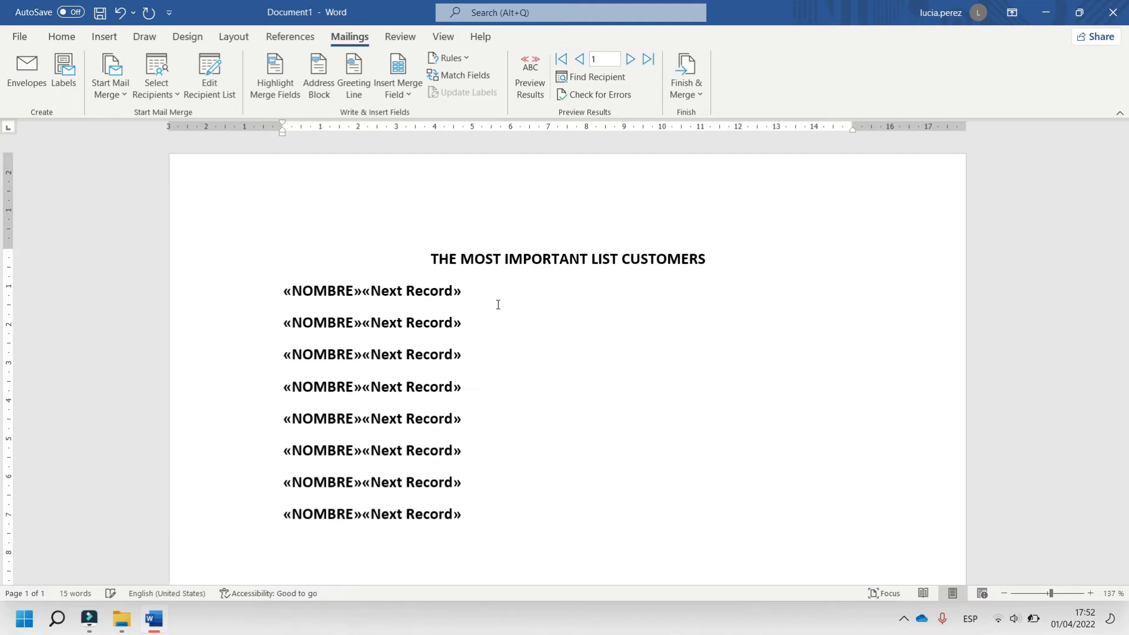
Continue pasting the NOMBRE and Next Record line below the existing ones until the document holds 40 of them.
key("ctrl+v")
key("ctrl+v")
key("ctrl+v")
key("ctrl+v")
key("ctrl+v")
key("ctrl+v")
key("ctrl+v")
key("ctrl+v")
key("ctrl+v")
key("ctrl+v")
key("ctrl+v")
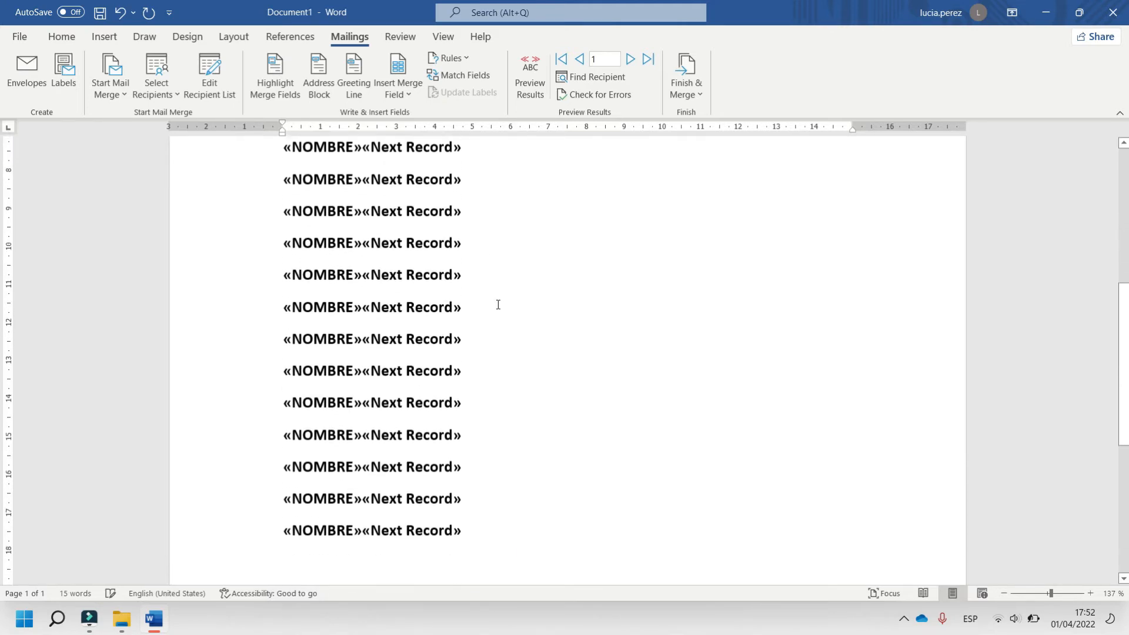
key("ctrl+v")
key("ctrl+v")
key("ctrl+v")
key("ctrl+v")
key("ctrl+v")
key("ctrl+v")
key("ctrl+v")
key("ctrl+v")
key("ctrl+v")
key("ctrl+v")
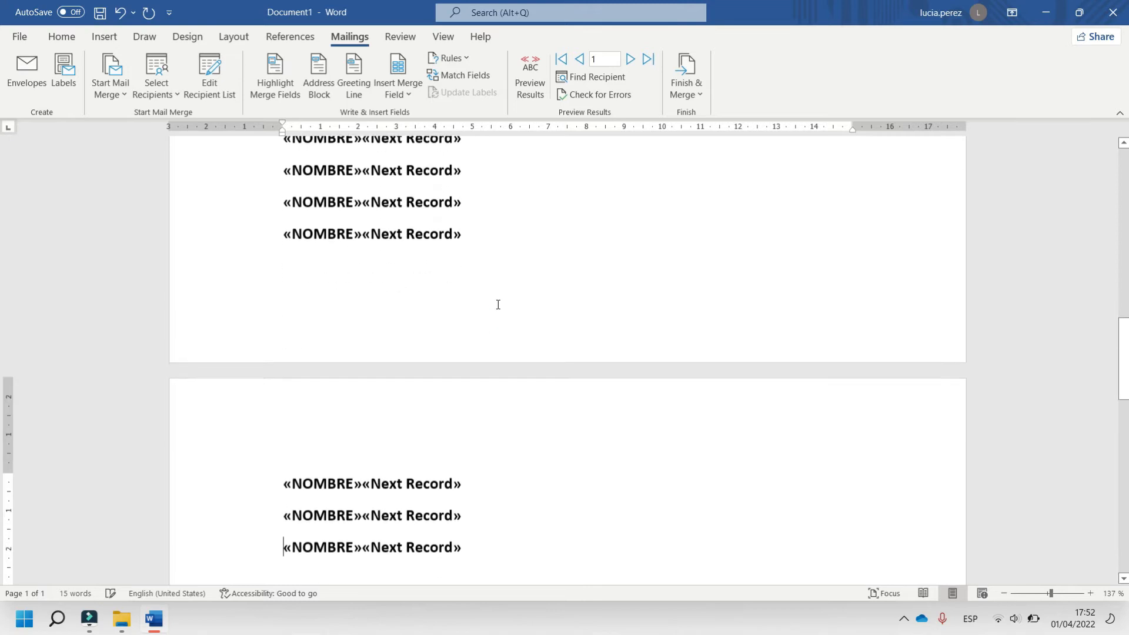
key("ctrl+v")
key("ctrl+v")
key("ctrl+v")
key("ctrl+v")
key("ctrl+v")
key("ctrl+v")
key("ctrl+v")
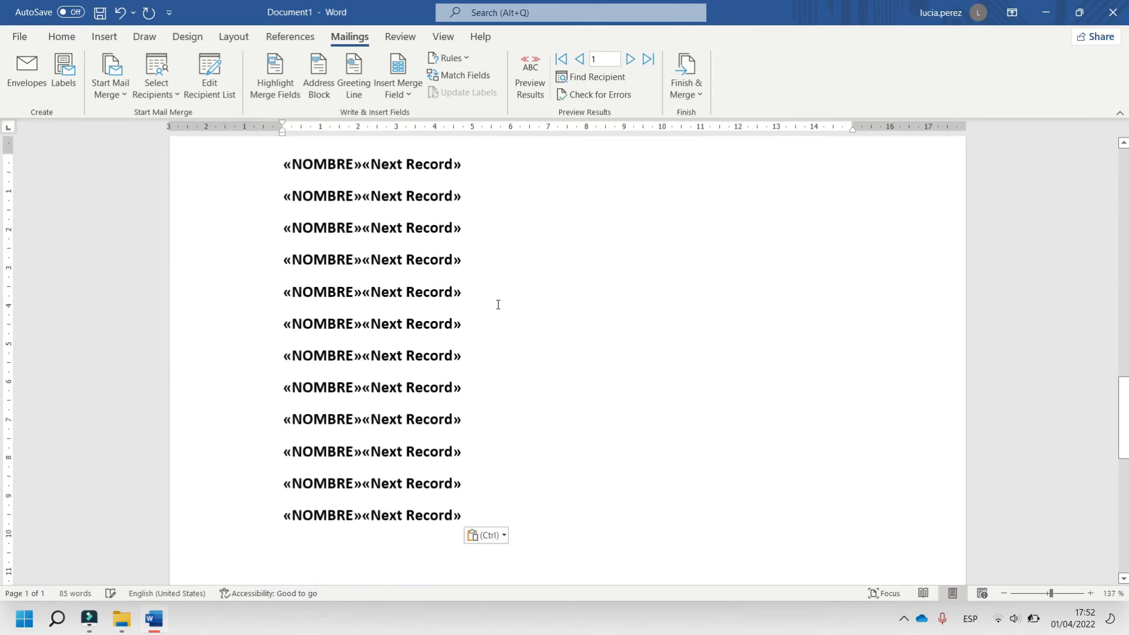
Remove the bold from all NOMBRE and Next Record lines and turn them into a numbered list.
left_click_drag(481, 522, 266, 286)
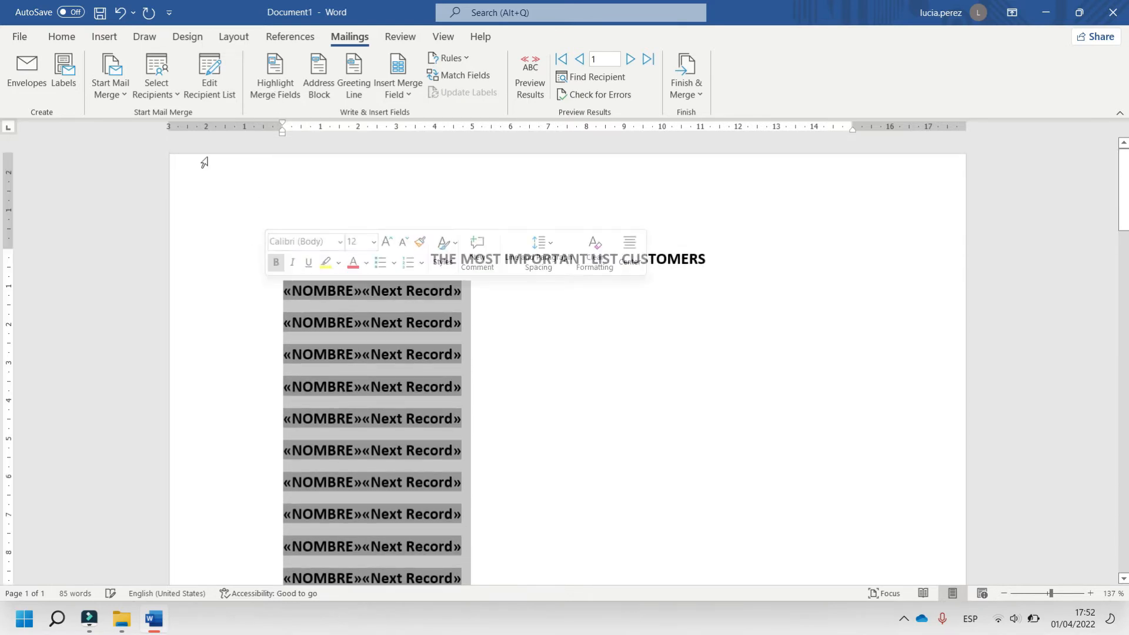
left_click(62, 37)
left_click(135, 89)
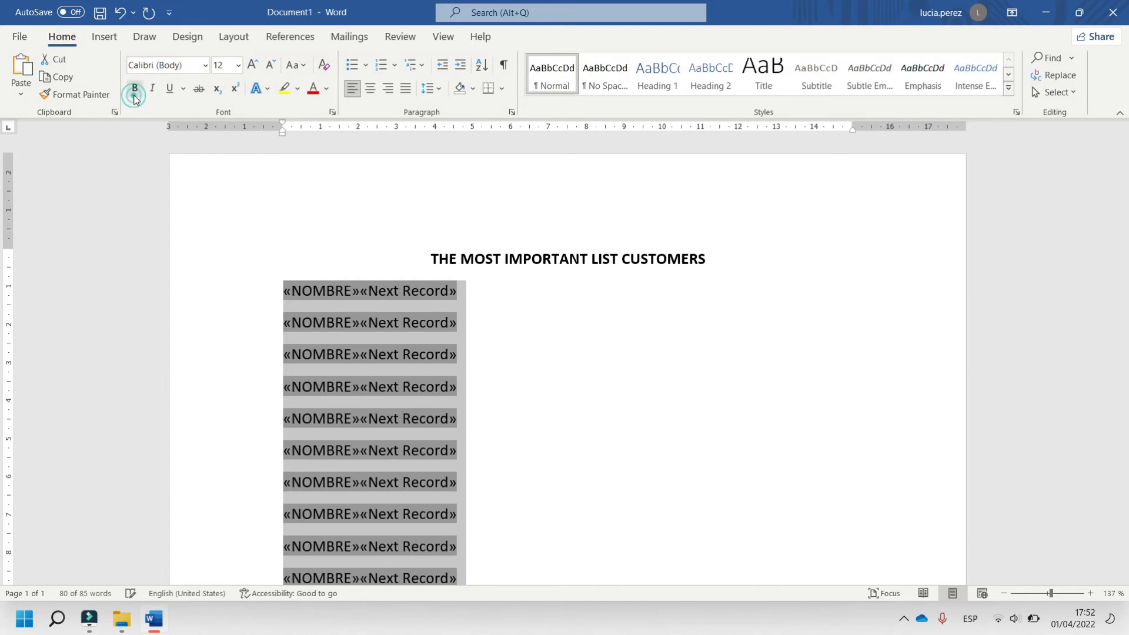
left_click(325, 65)
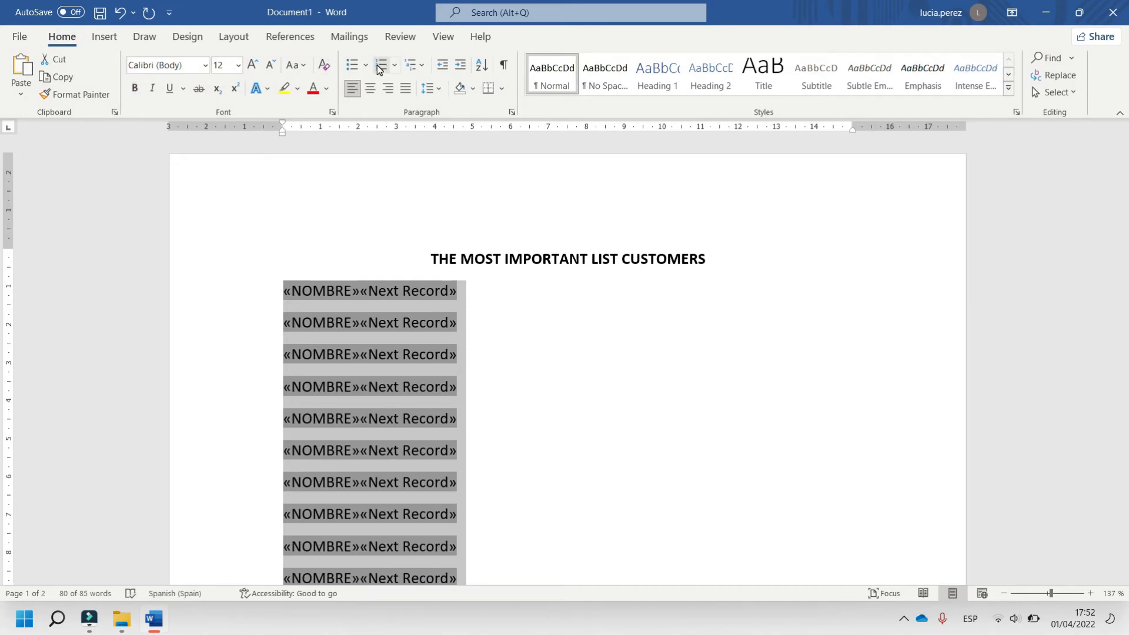
left_click(379, 65)
scroll(374, 403, "down", 10)
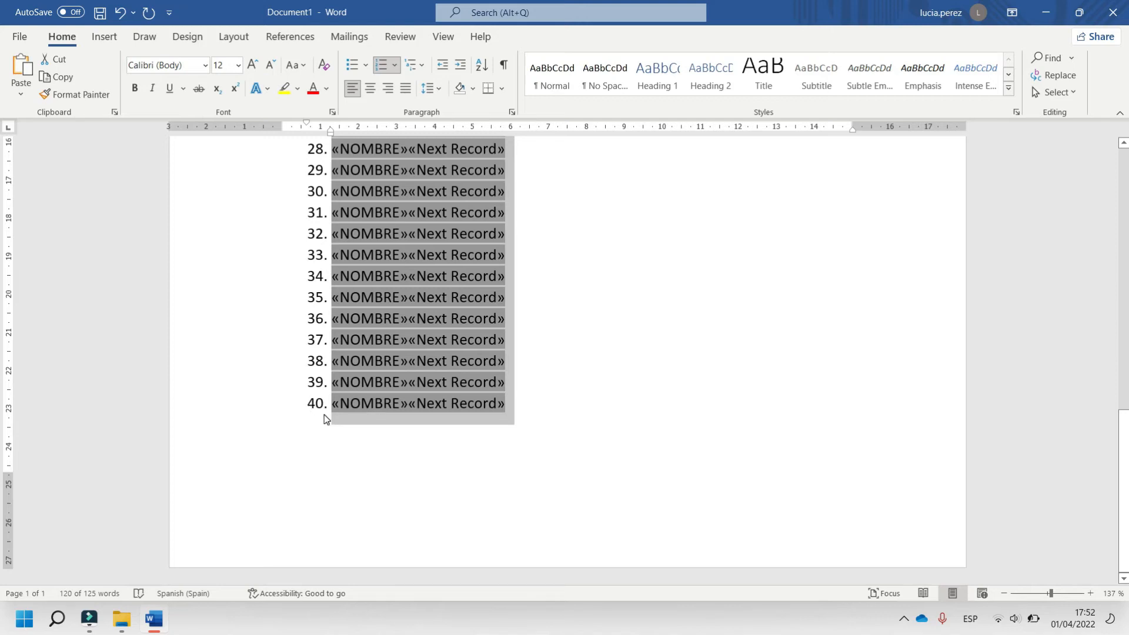
scroll(531, 407, "up", 10)
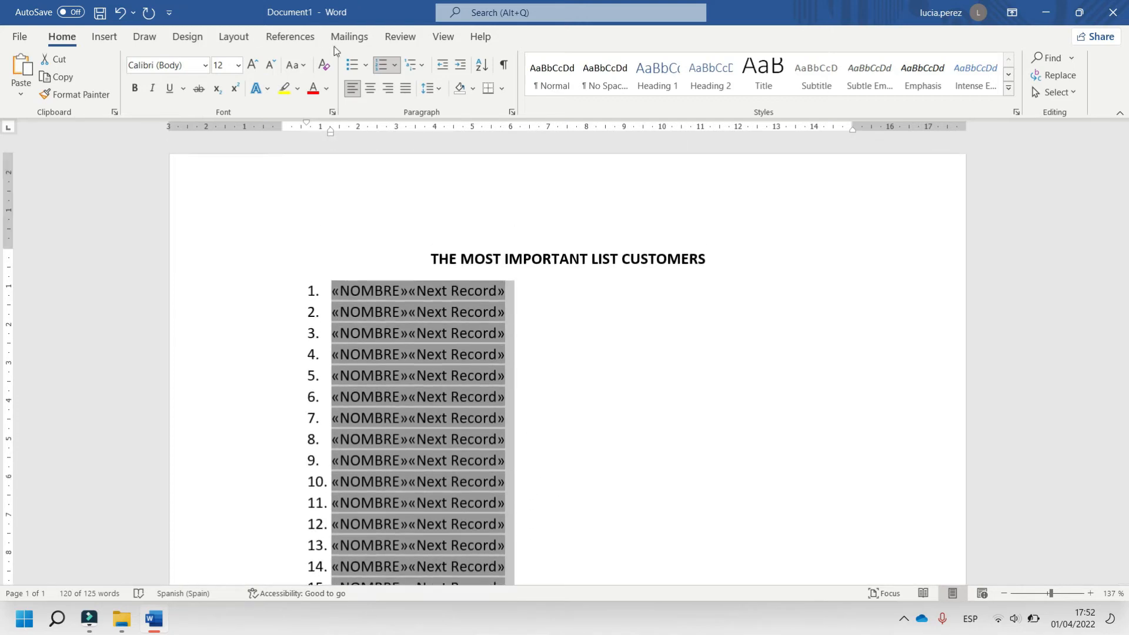
left_click(532, 420)
Preview the mail merge results and look through the numbered customer list down to its last entry.
left_click(355, 40)
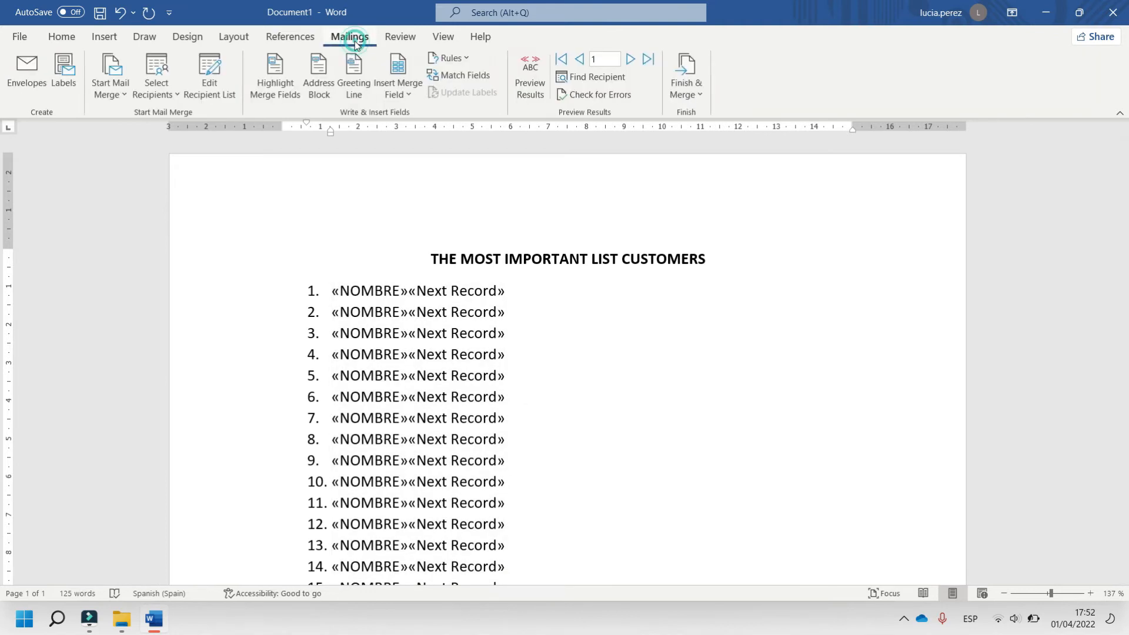
left_click(531, 72)
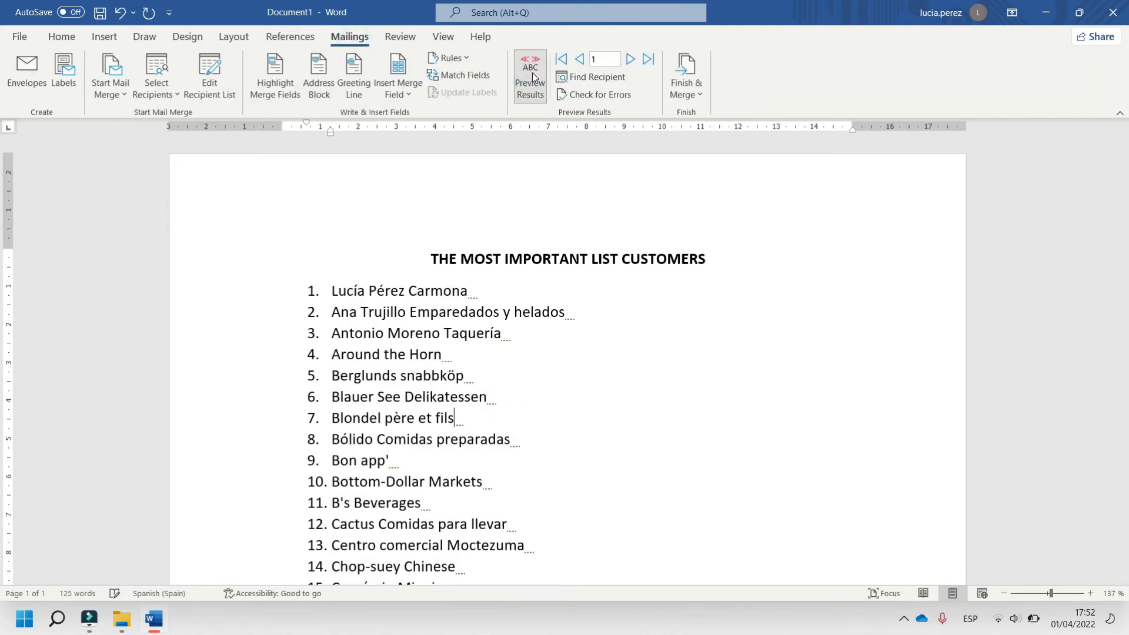
scroll(344, 393, "down", 7)
scroll(345, 393, "down", 6)
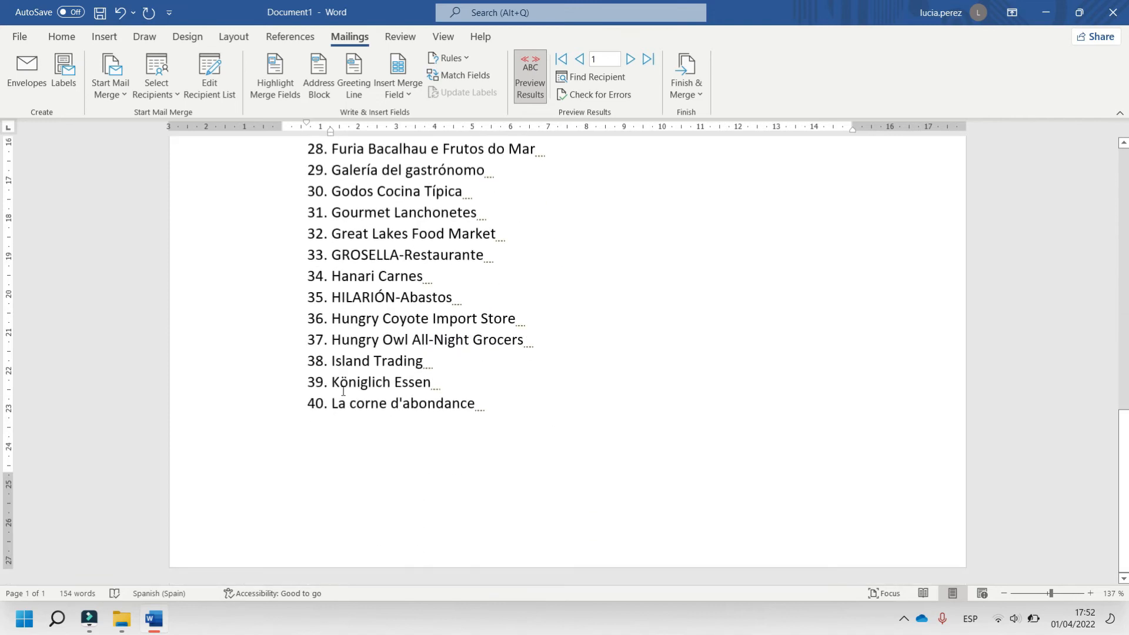
scroll(453, 447, "up", 15)
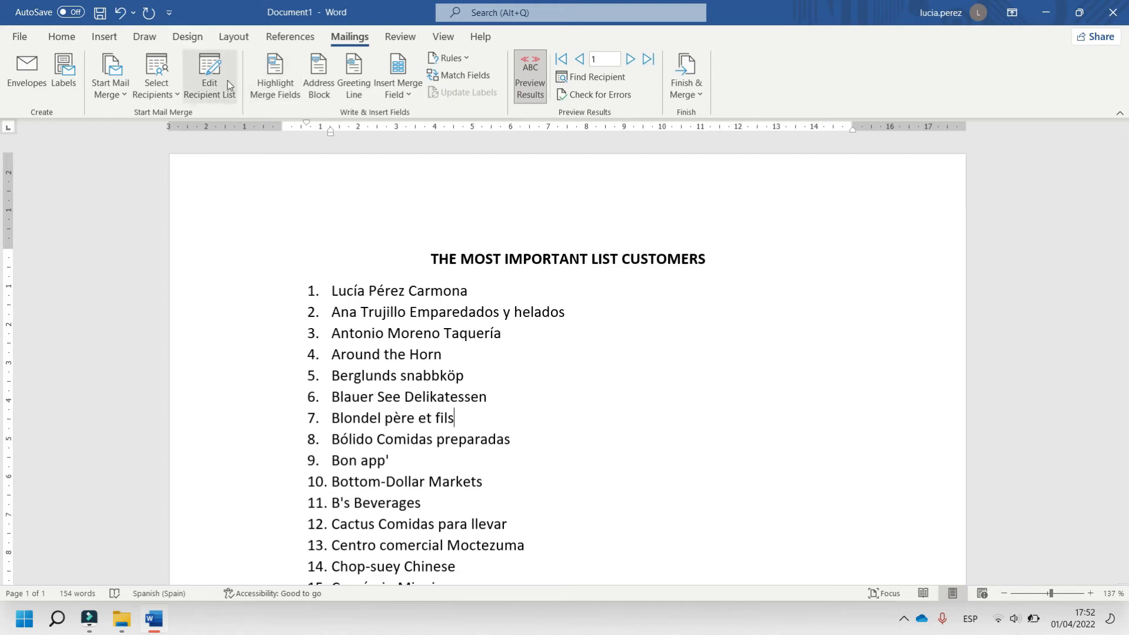
Filter the mail merge recipients to records whose PAIS field is equal to España and apply the recipient list.
left_click(221, 100)
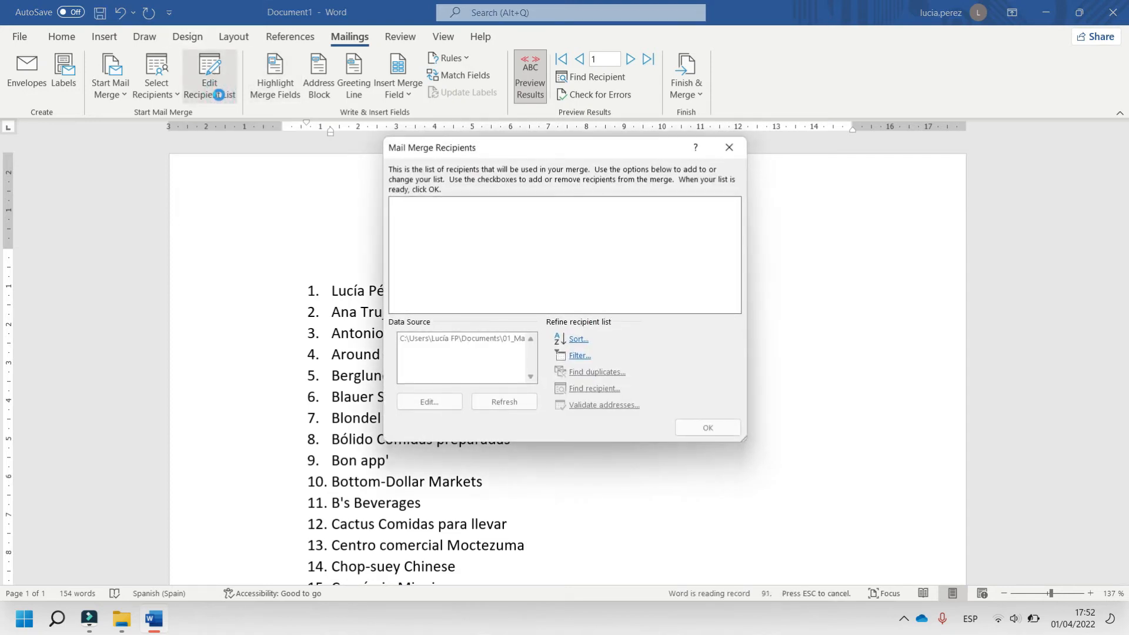
left_click_drag(523, 310, 701, 313)
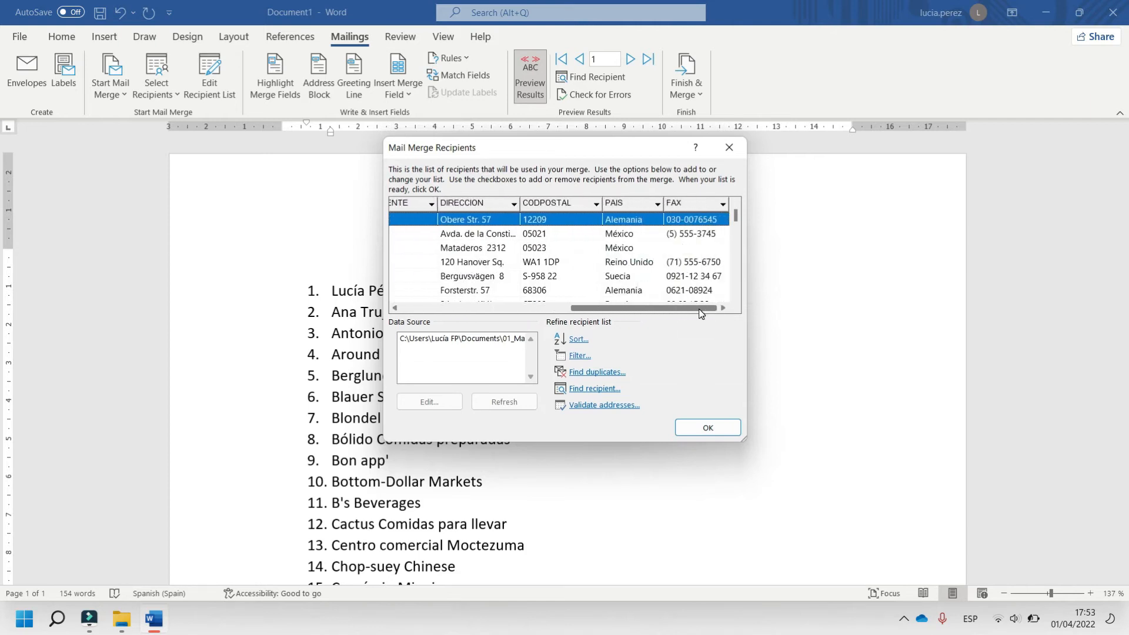
left_click(657, 203)
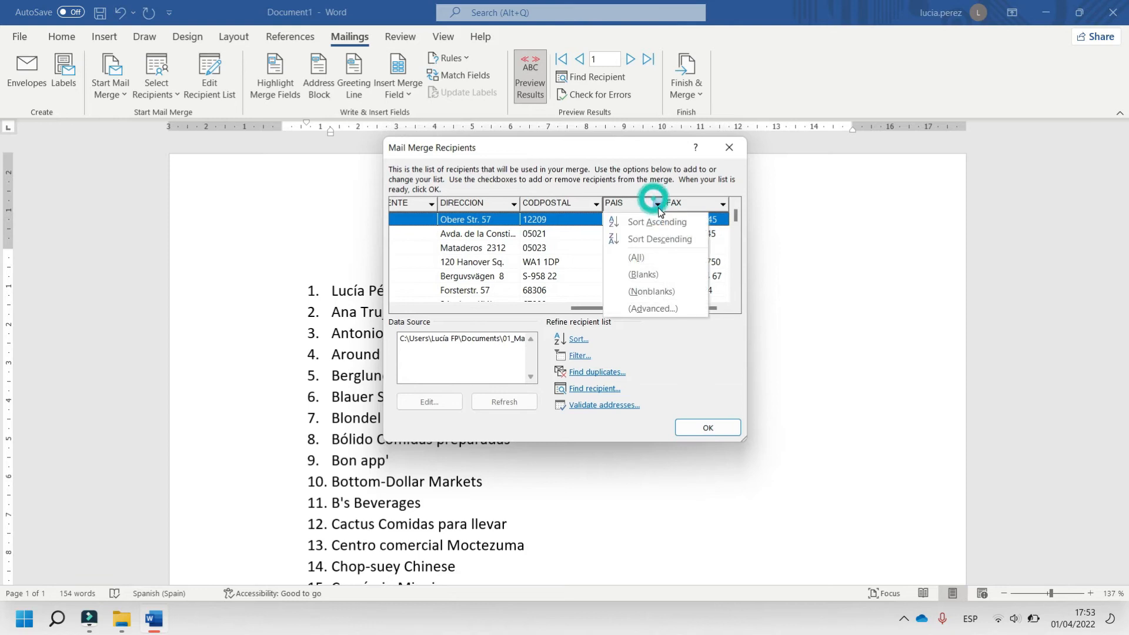
left_click(651, 312)
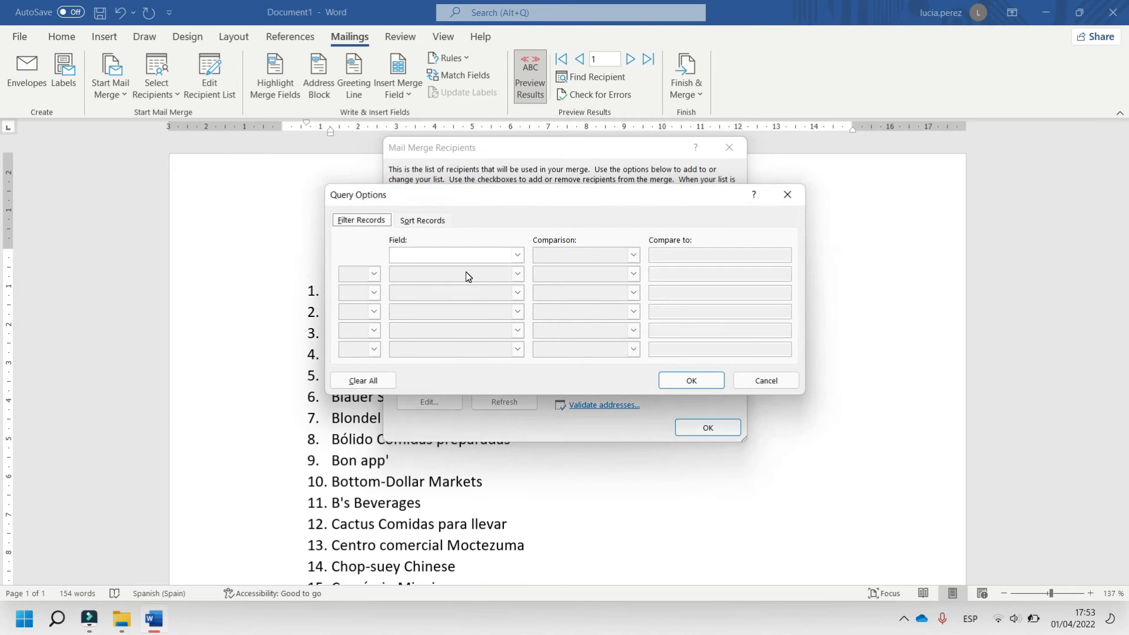
left_click(516, 255)
scroll(418, 293, "down", 3)
left_click(418, 293)
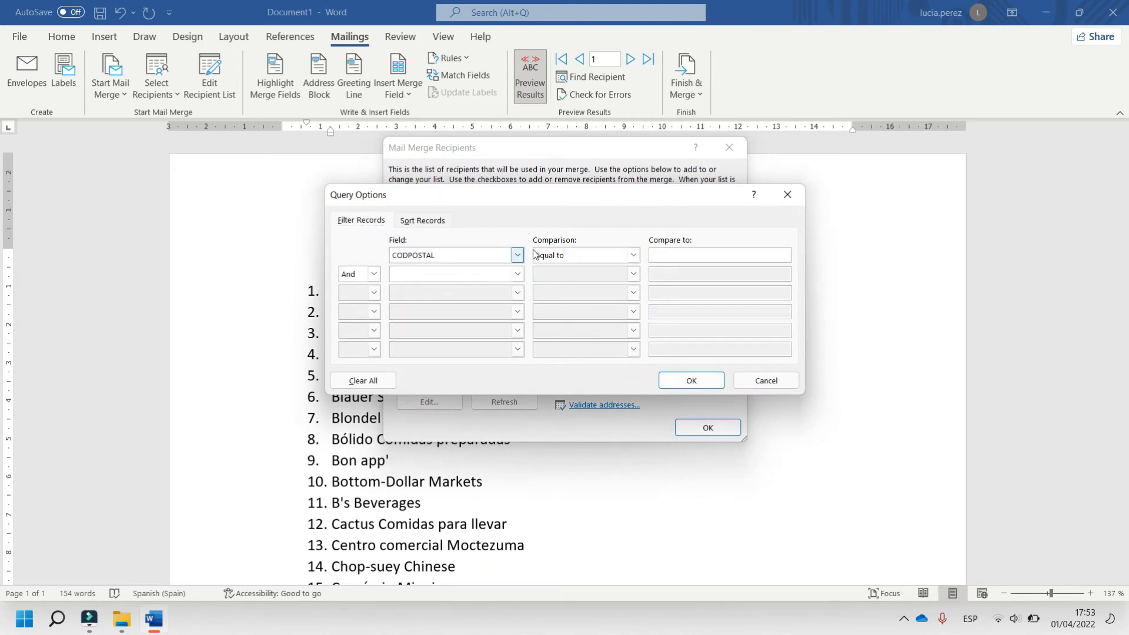
left_click(516, 255)
left_click(410, 300)
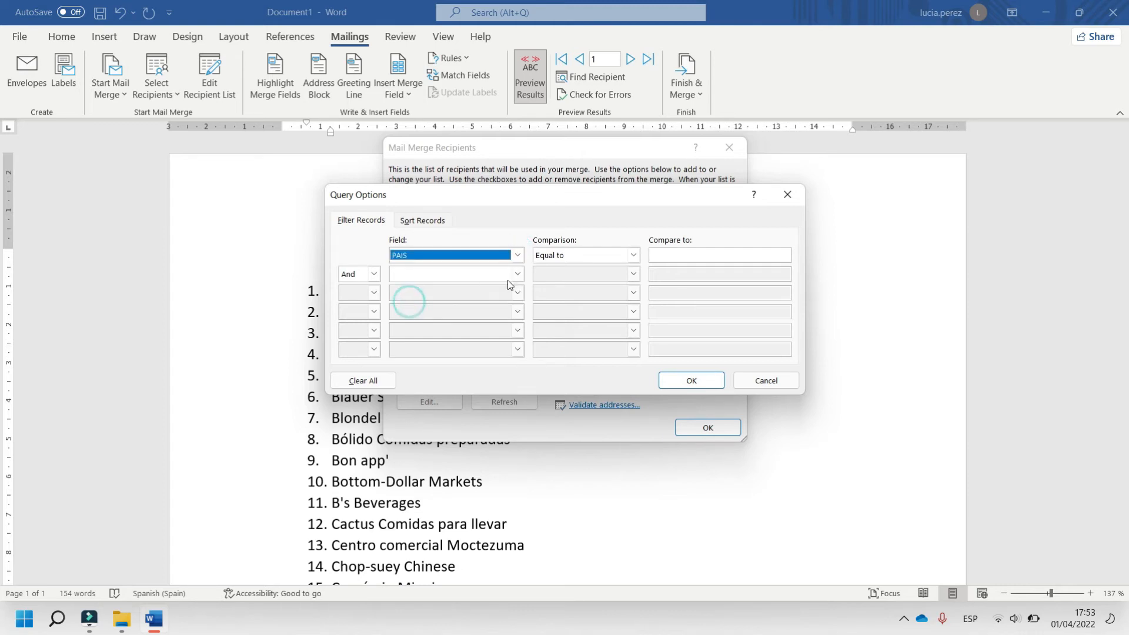
left_click(680, 255)
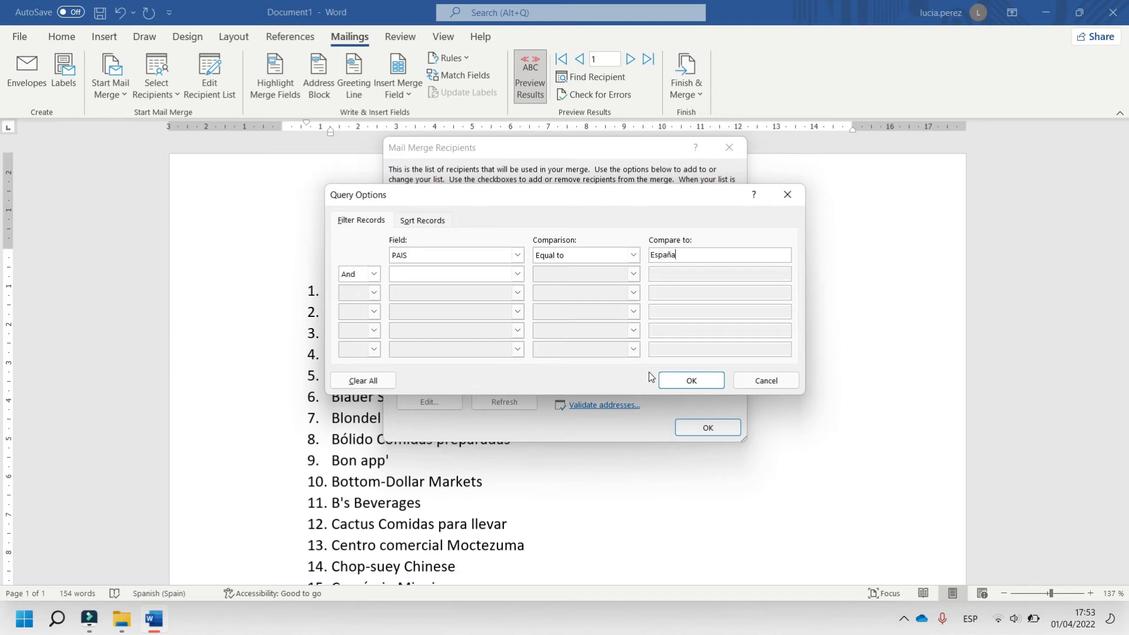
left_click(692, 381)
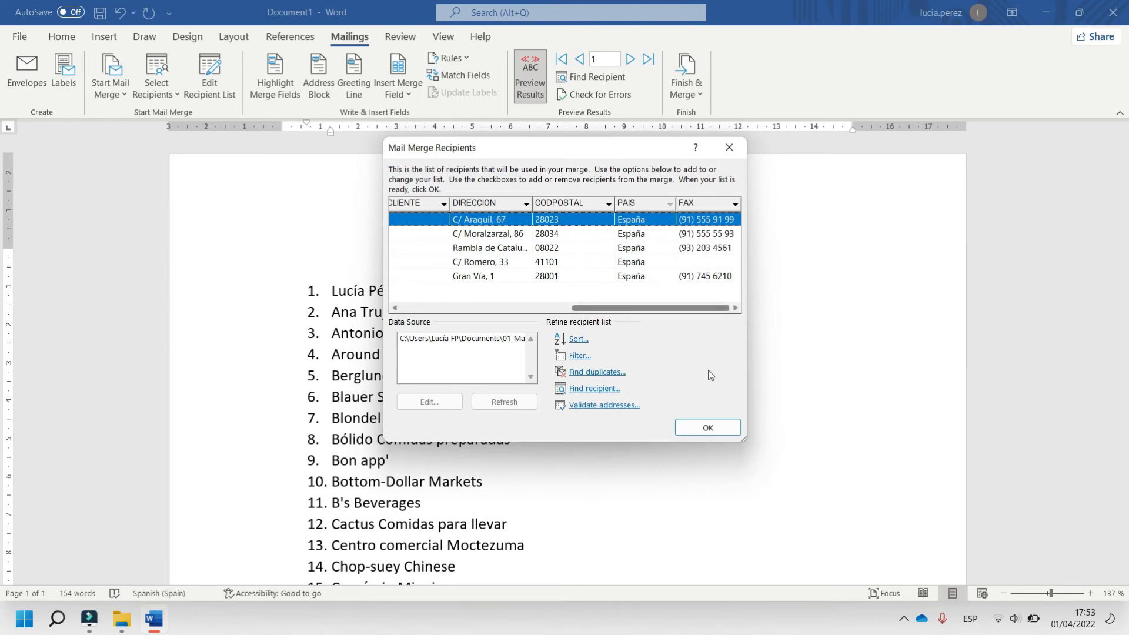
left_click(704, 428)
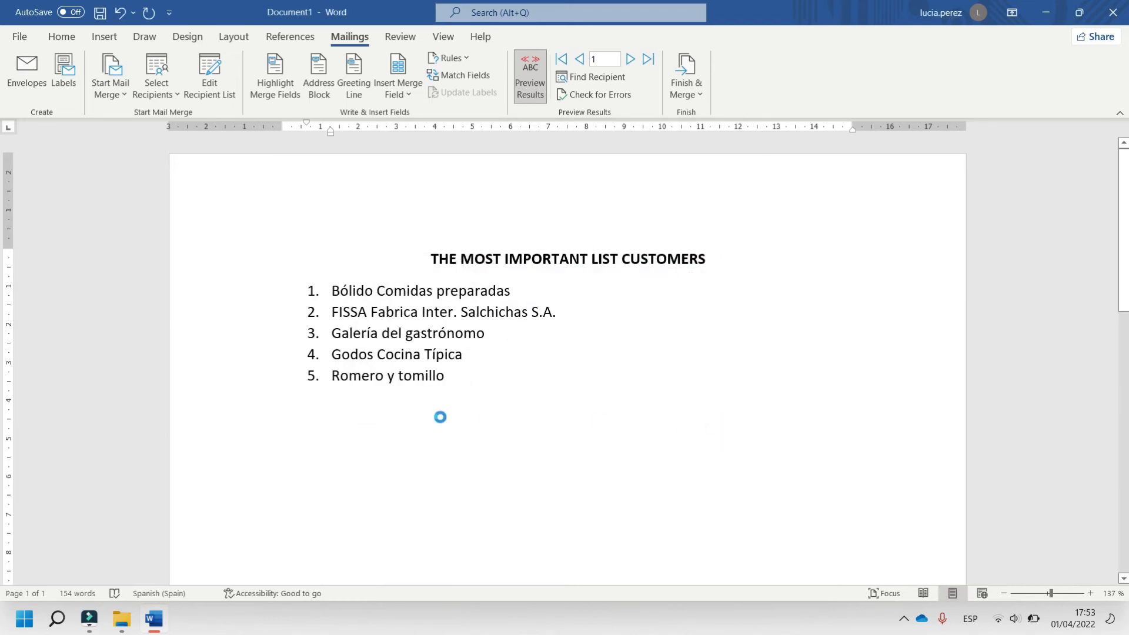
left_click_drag(472, 373, 357, 306)
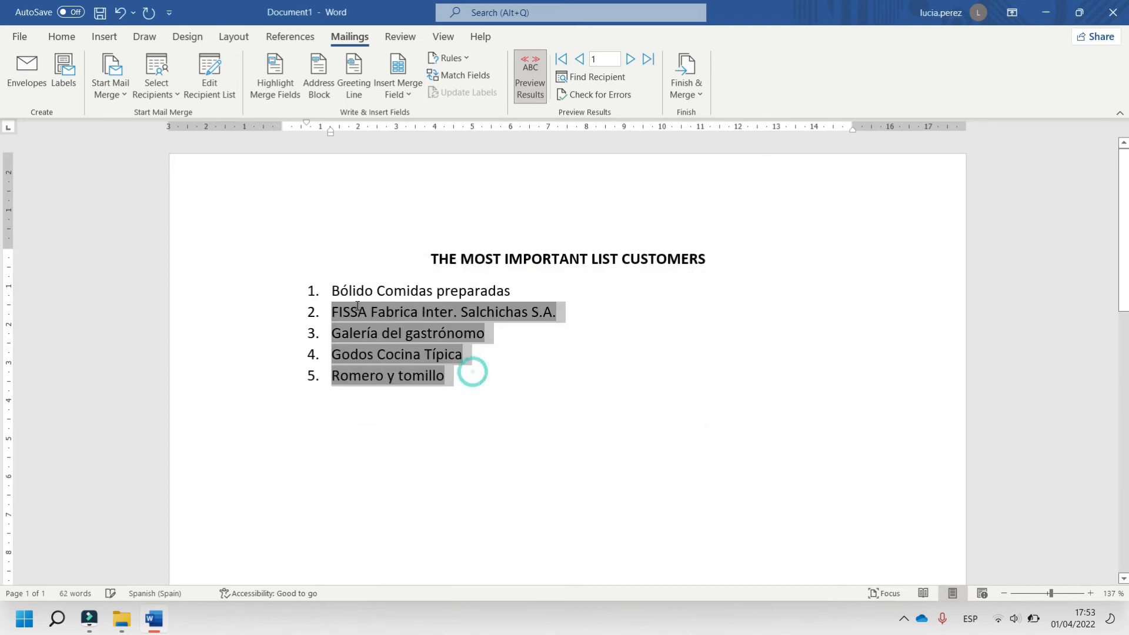
left_click(497, 401)
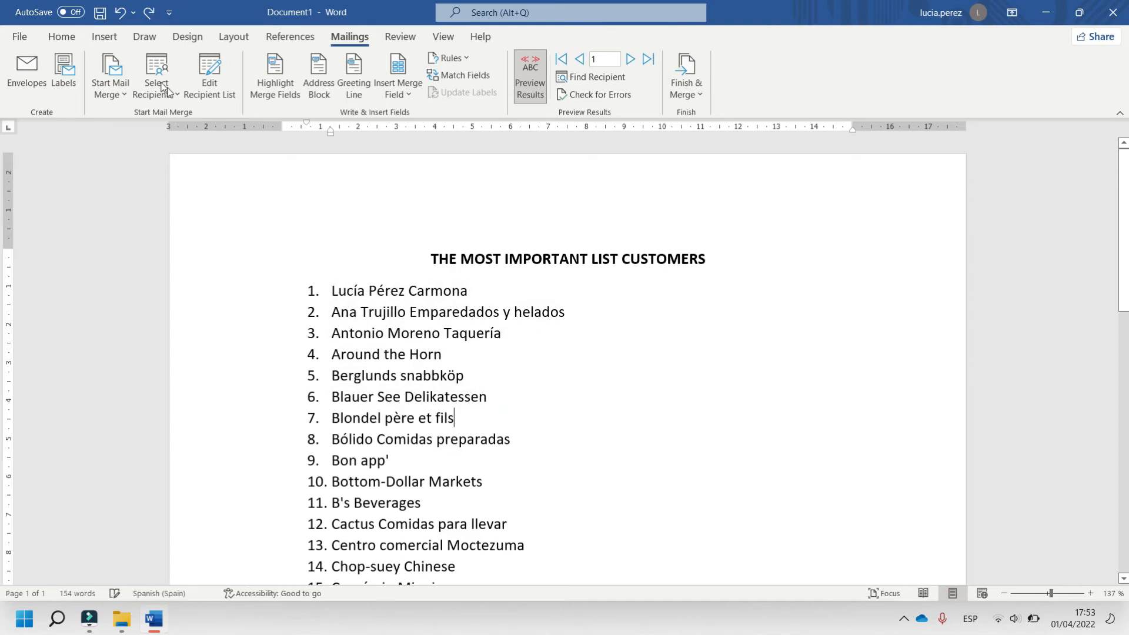
Save the document as "MD_Directory.Only name.All customers.docx" in Documents, 01_Mailings, 05_Directory, 01_Basic.
left_click(19, 36)
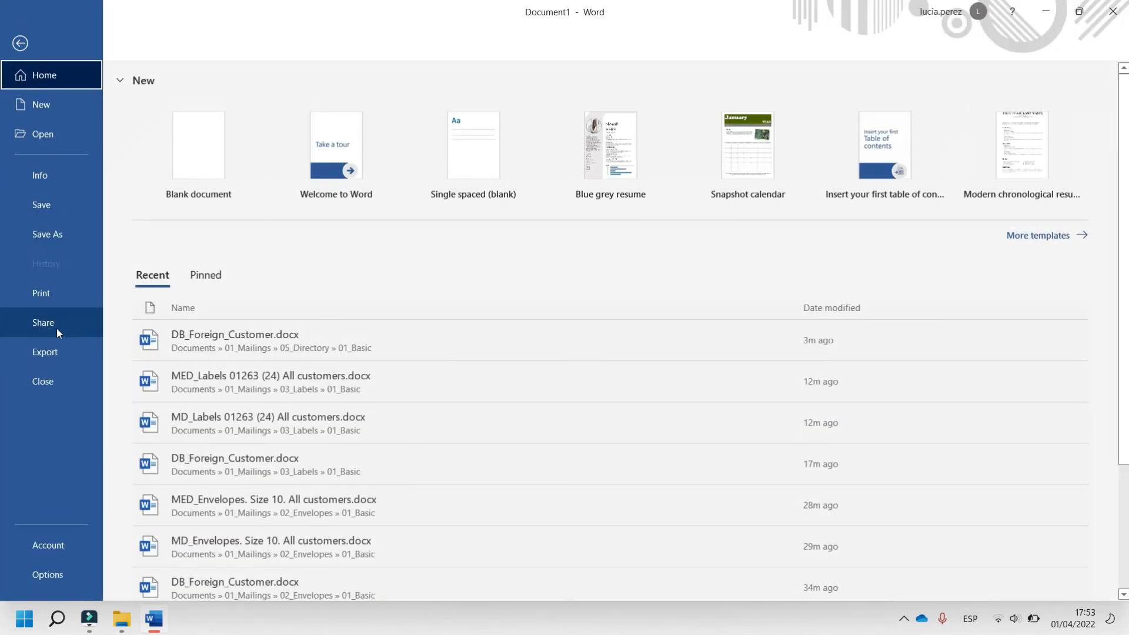
left_click(71, 235)
left_click(216, 339)
double_click(168, 119)
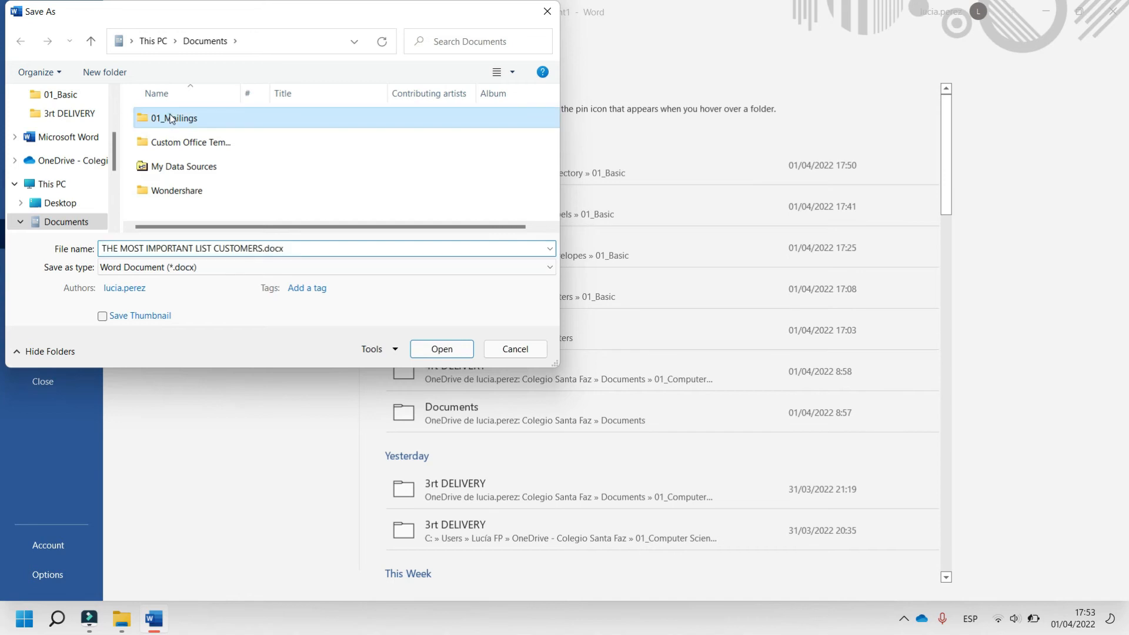
double_click(194, 215)
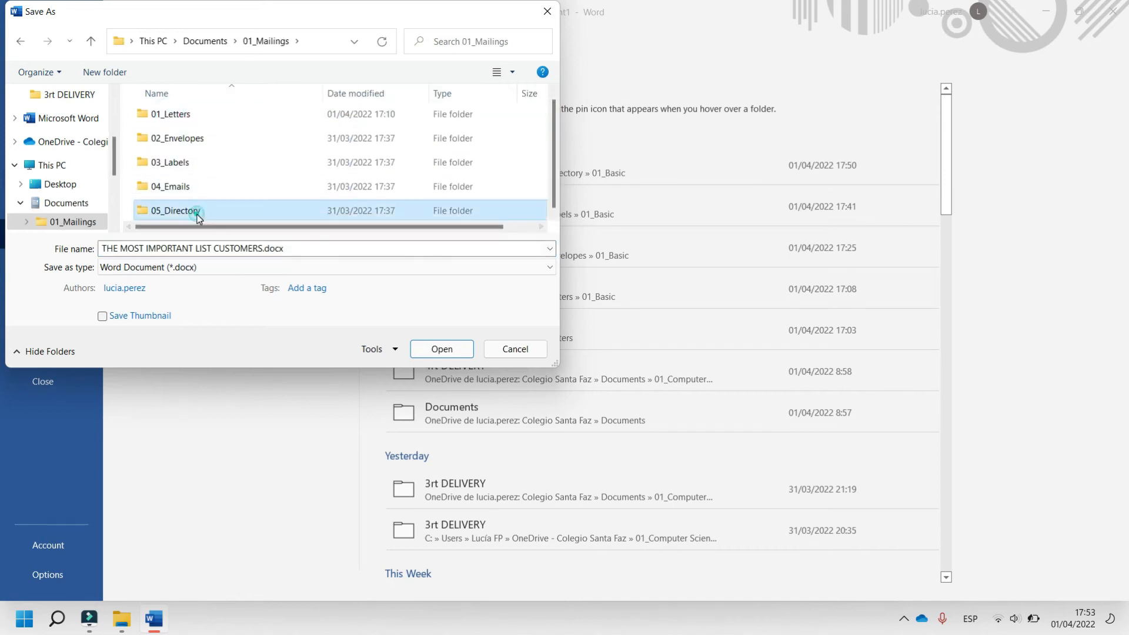
double_click(190, 120)
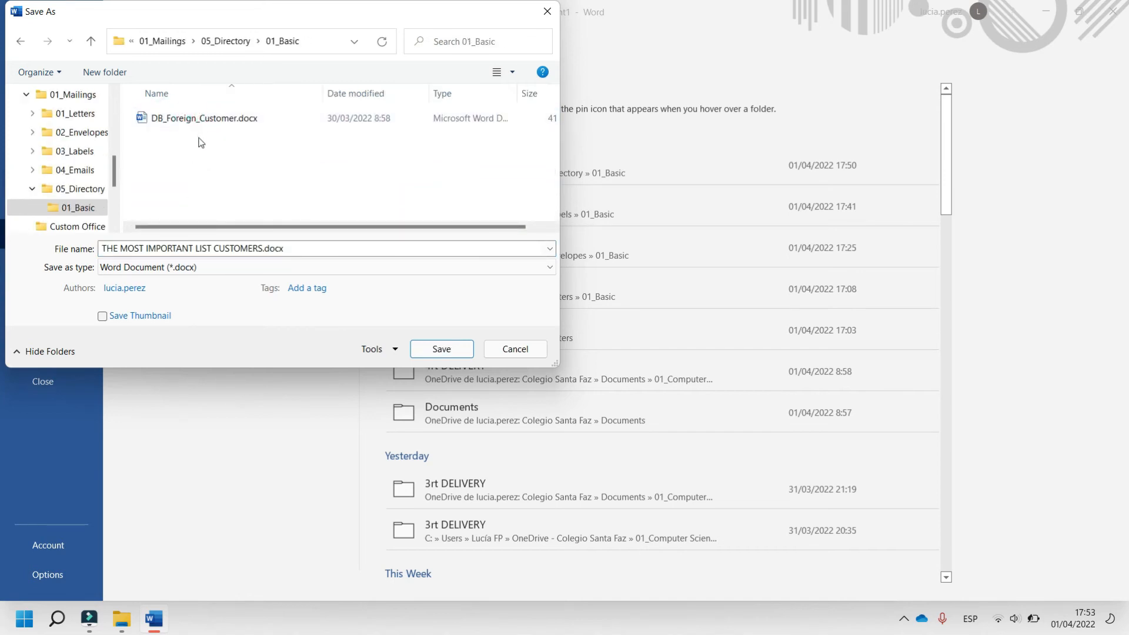
left_click(211, 247)
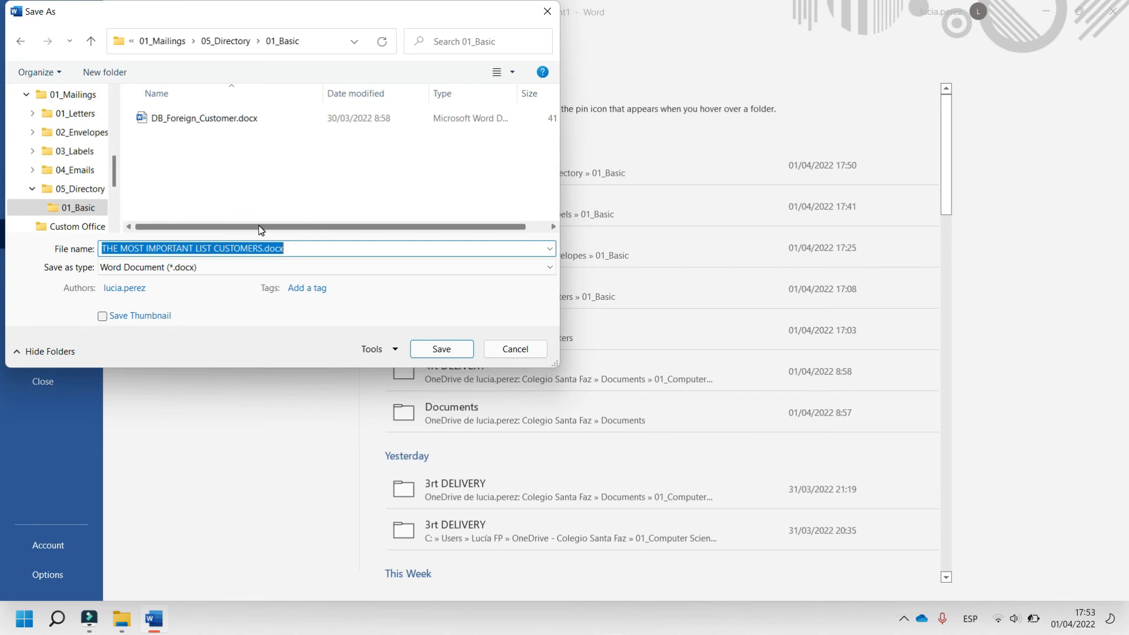
type("m")
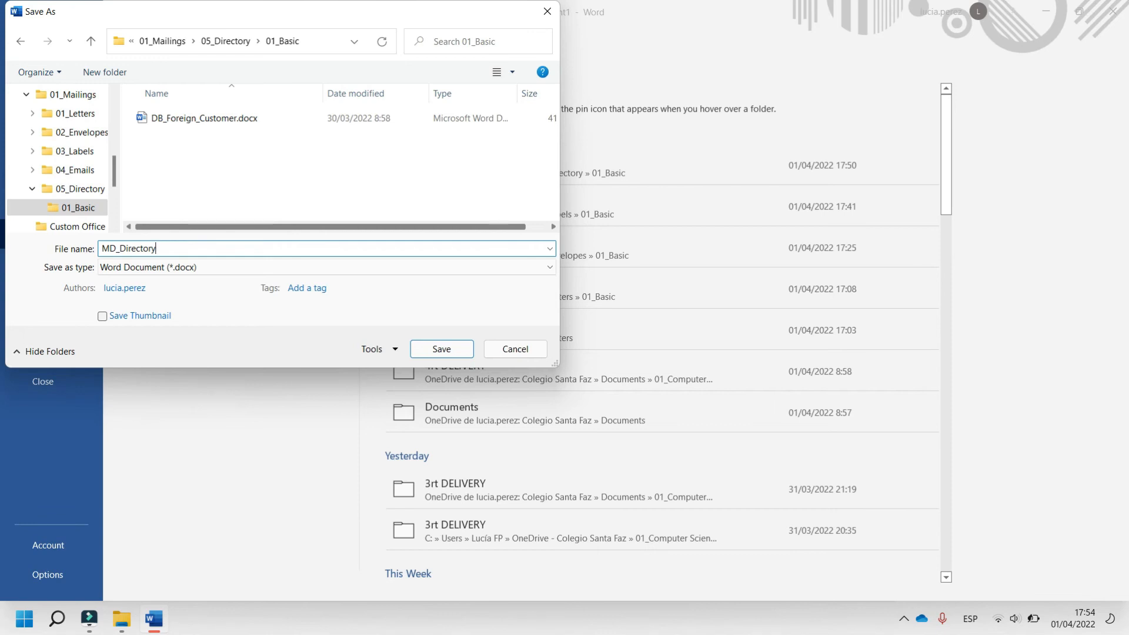
type("nam")
left_click(441, 349)
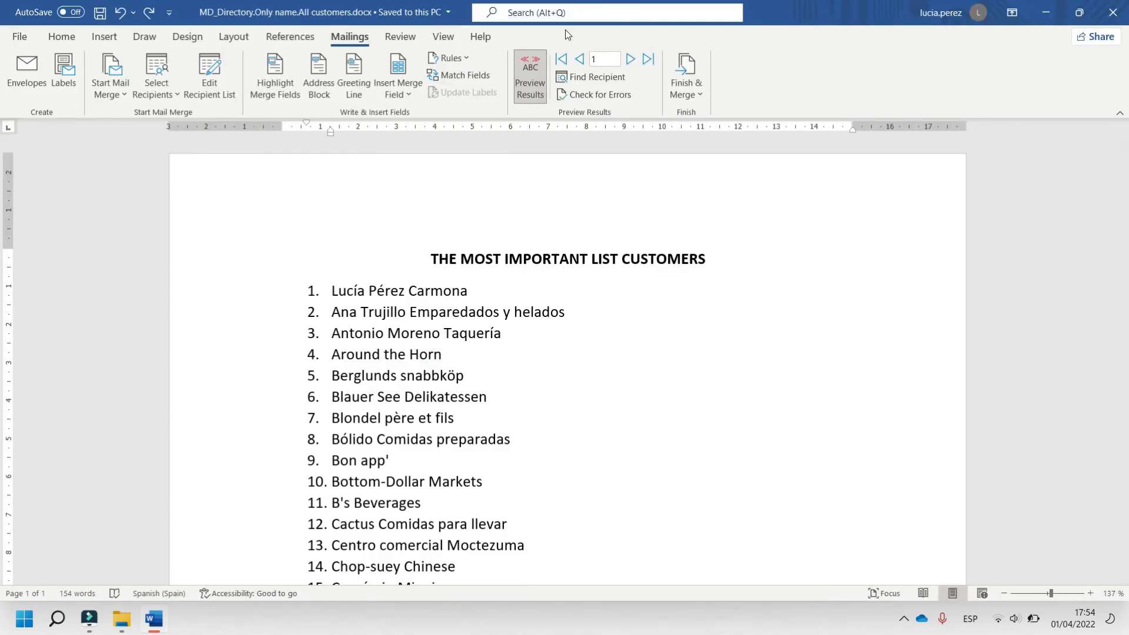
Finish the merge by generating a new editable document with all records, and look over the merged list.
left_click(693, 94)
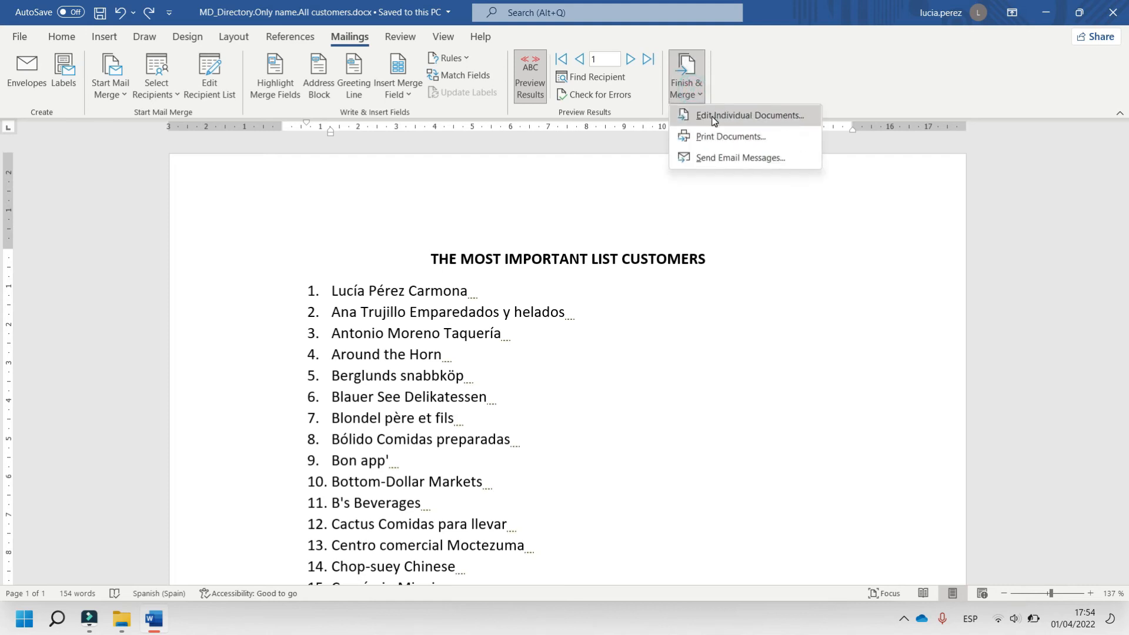
left_click(741, 116)
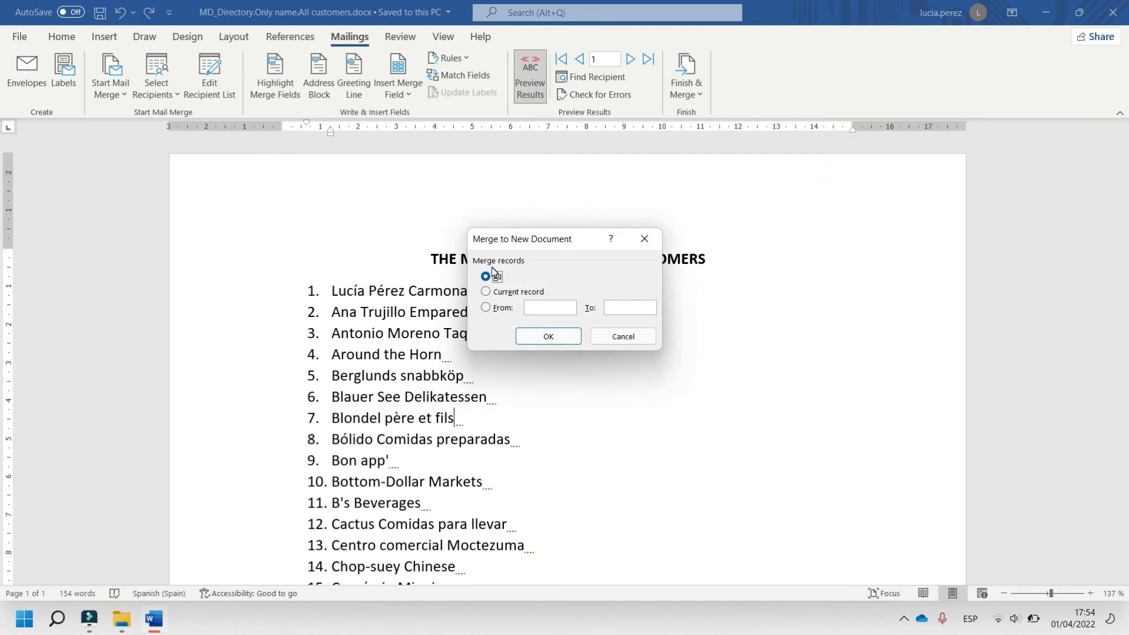
left_click(554, 347)
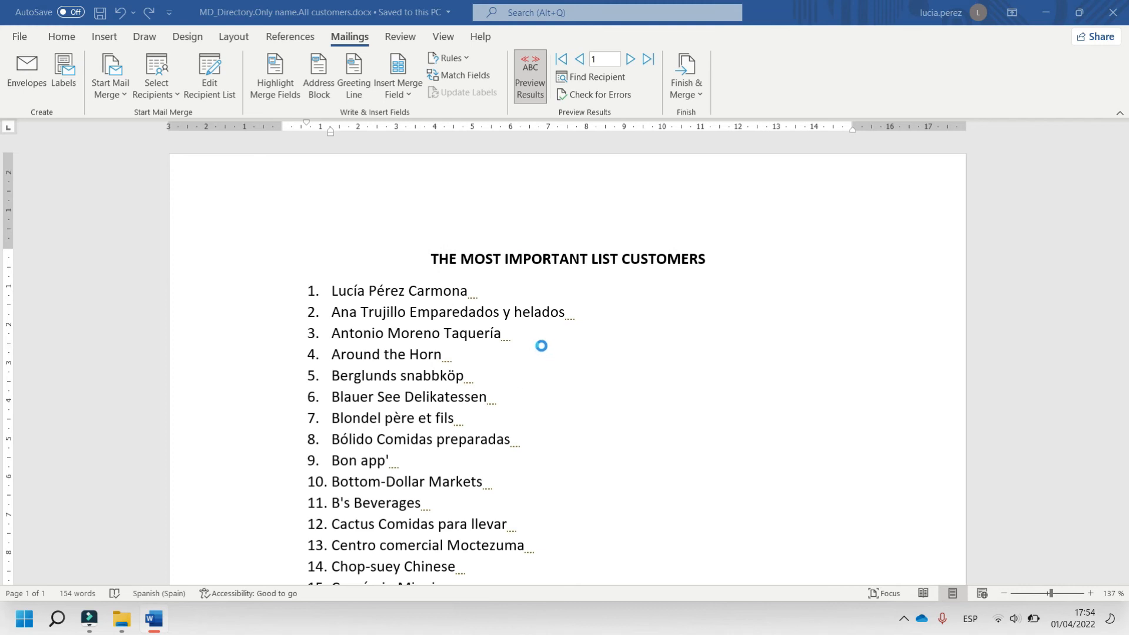
scroll(555, 321, "down", 5)
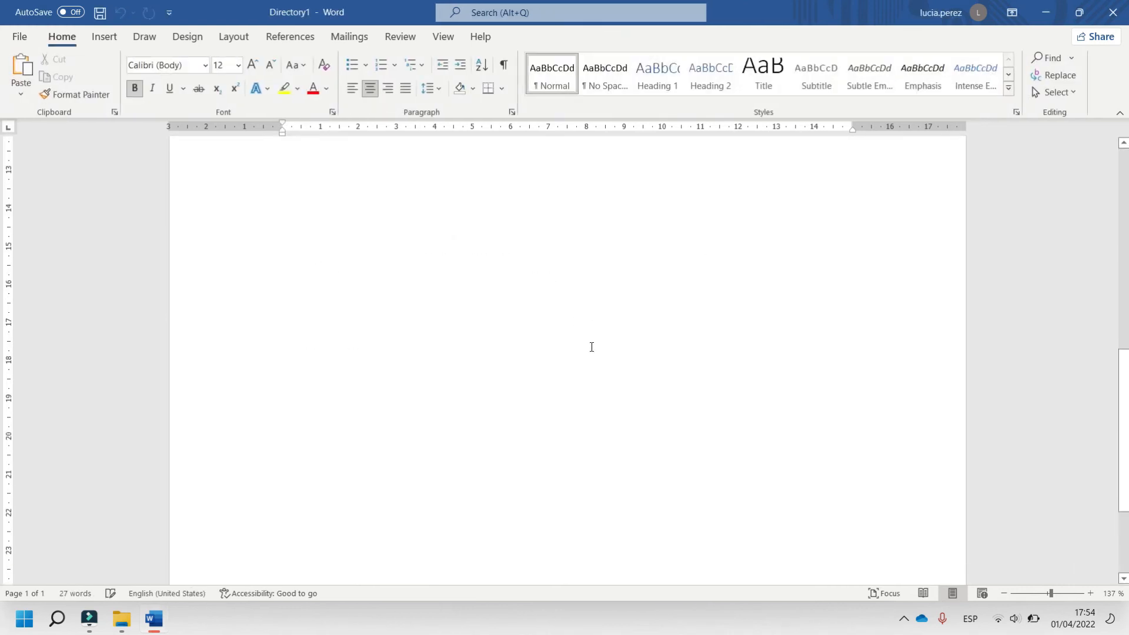
scroll(589, 349, "up", 5)
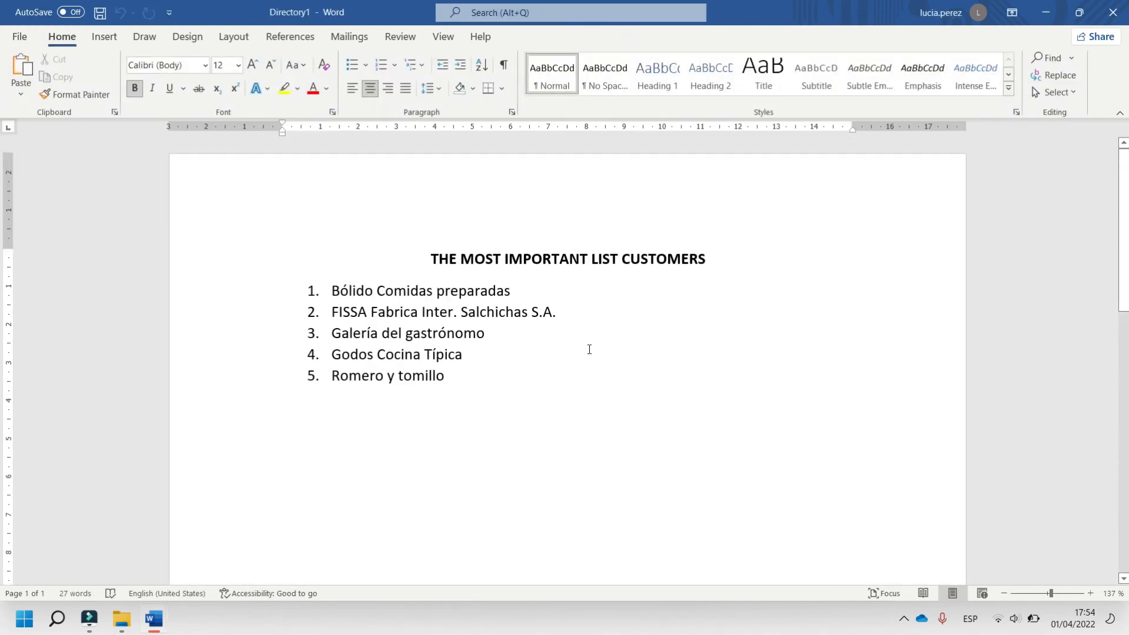
Examine the merged document from start to end, checking its numbered customer list and the availability of the mail merge commands.
scroll(482, 334, "down", 10)
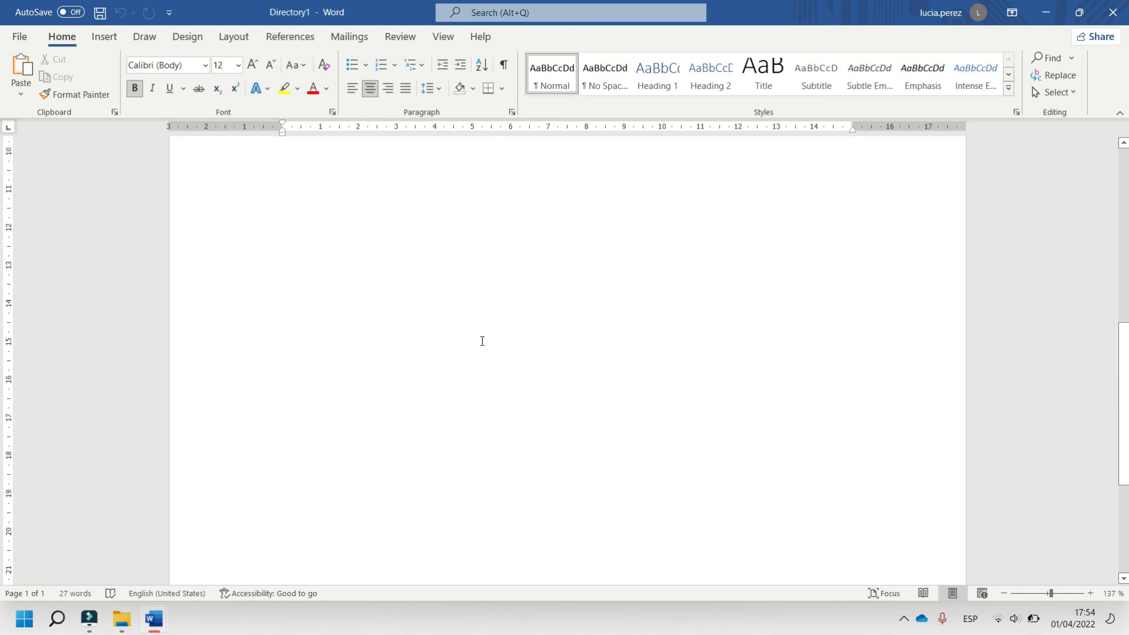
scroll(471, 346, "up", 10)
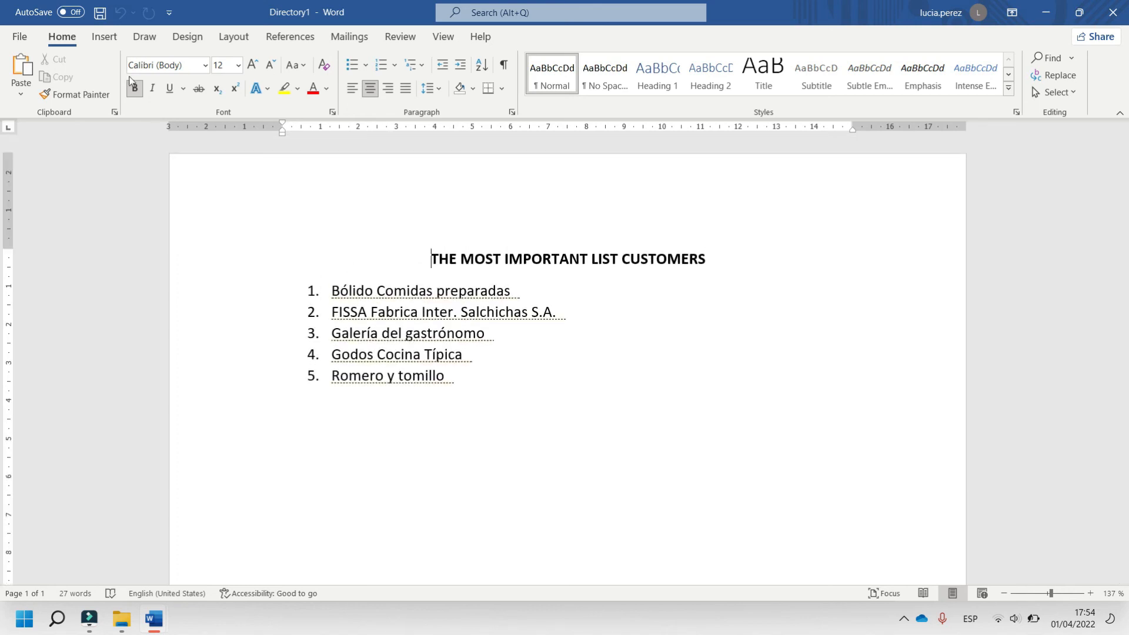
left_click(353, 38)
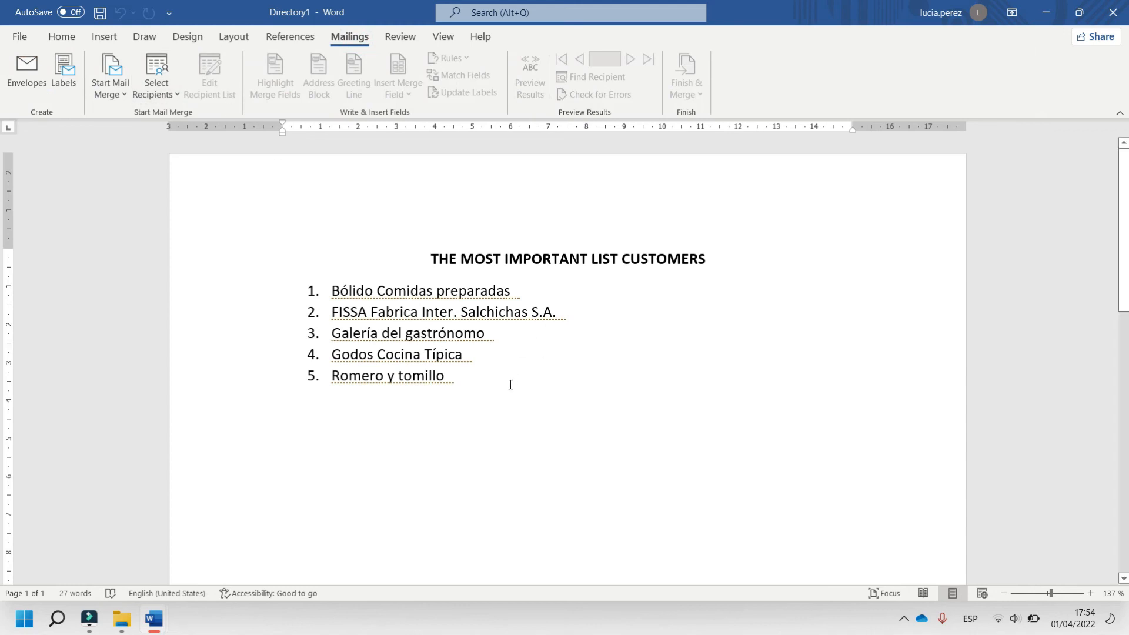
scroll(494, 382, "down", 5)
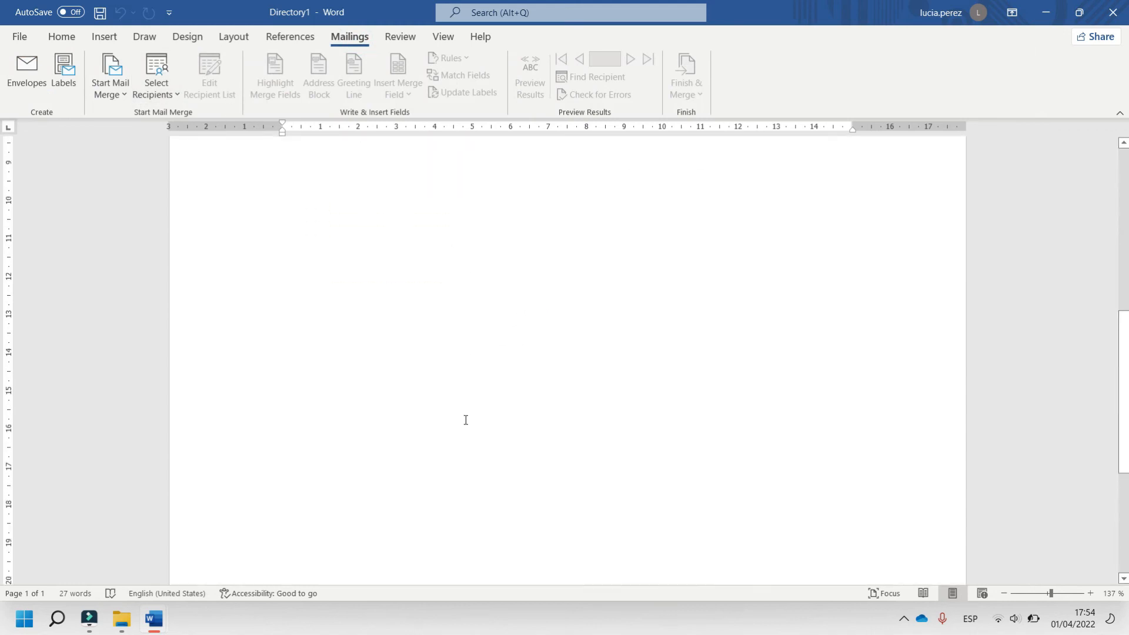
scroll(473, 417, "up", 3)
scroll(473, 417, "up", 3)
left_click(298, 243)
left_click_drag(464, 386, 337, 293)
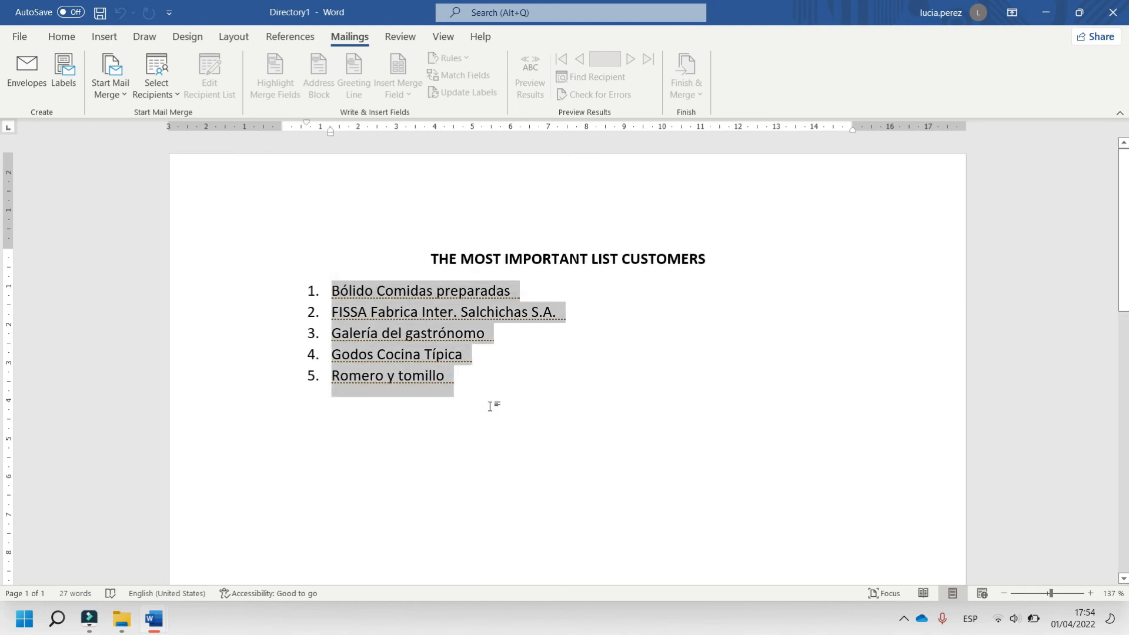
left_click(510, 425)
Start saving a copy in Documents, 01_Mailings, 05_Directory, 01_Basic, reusing the existing MD_Directory file's name as the base name.
left_click(18, 37)
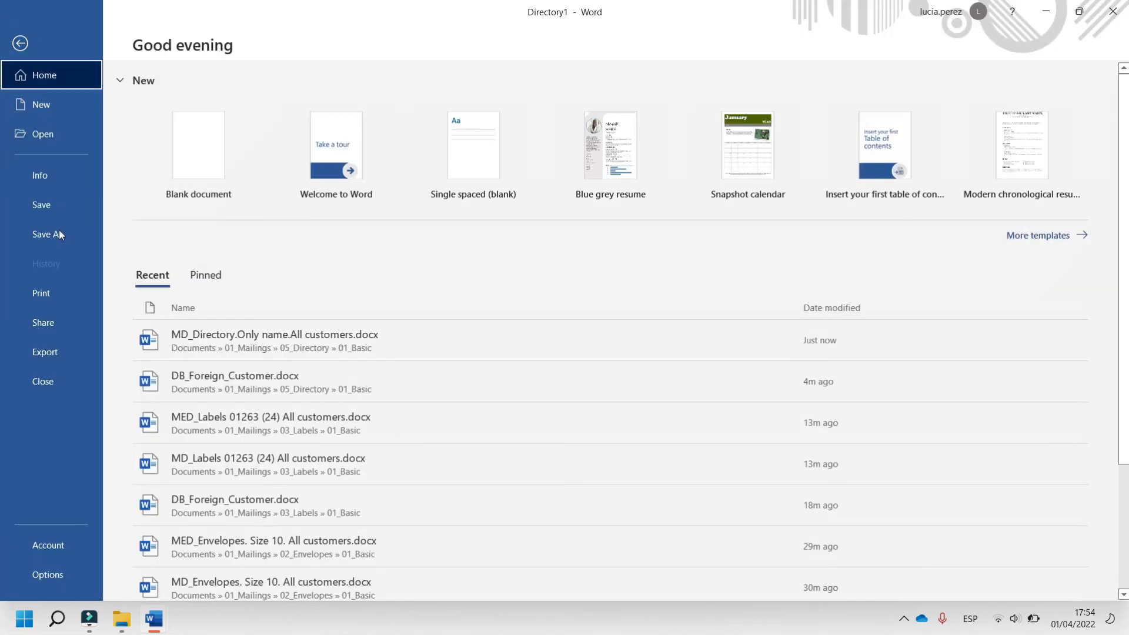
left_click(64, 245)
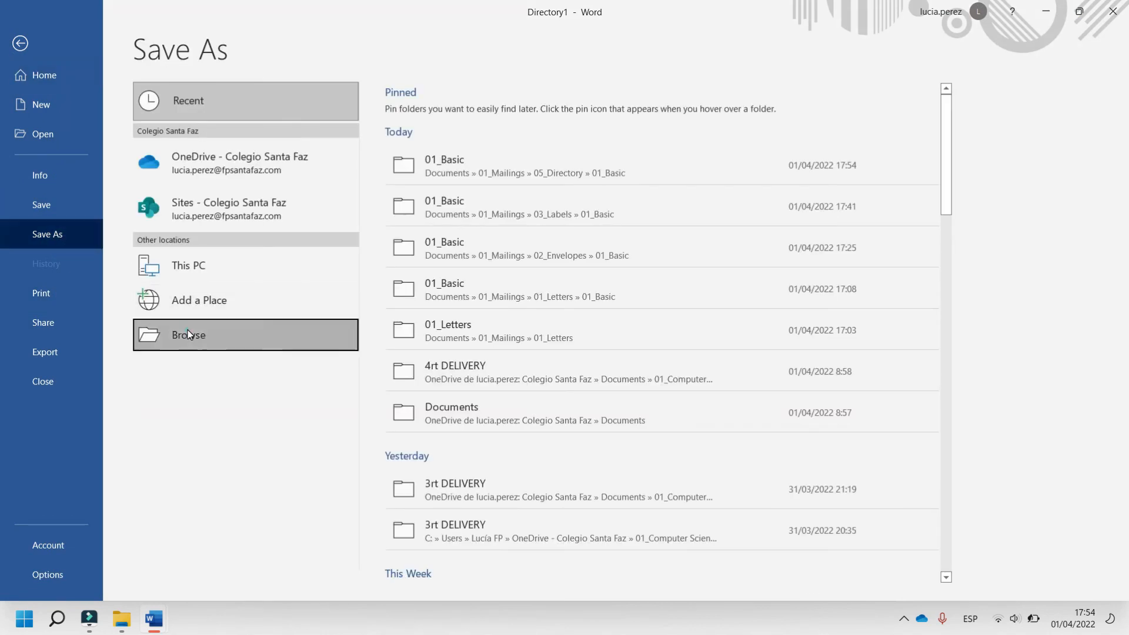
left_click(170, 332)
double_click(183, 116)
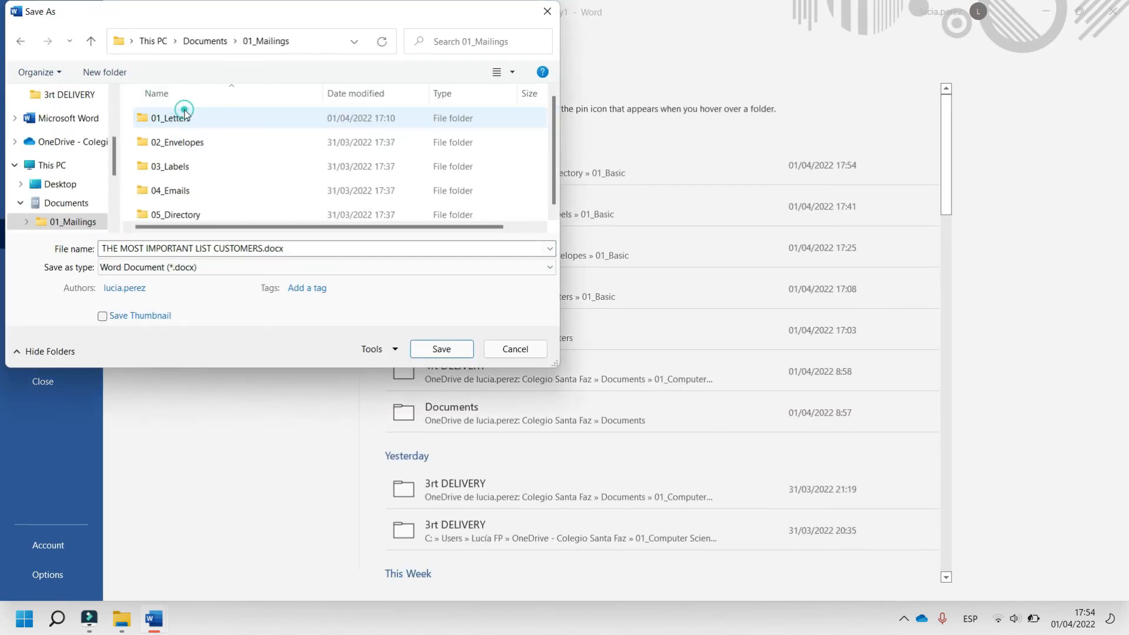
double_click(180, 213)
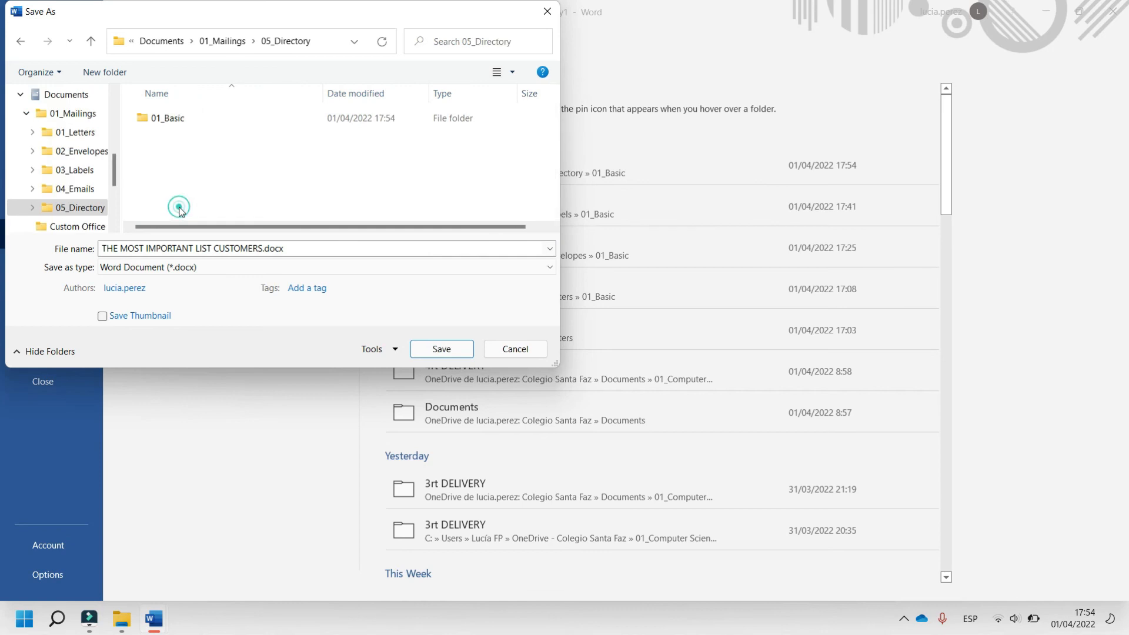
double_click(183, 119)
left_click(185, 143)
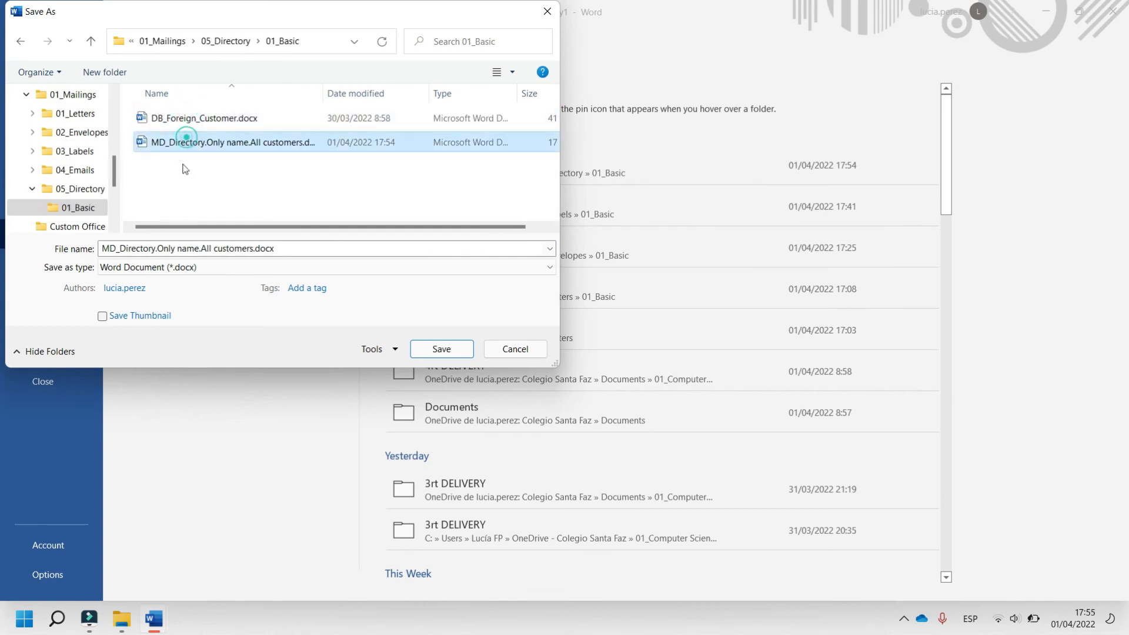
Change the file name to "MED_Directory.Only name.Only Spanish customers.docx" and save the merged document.
left_click(111, 249)
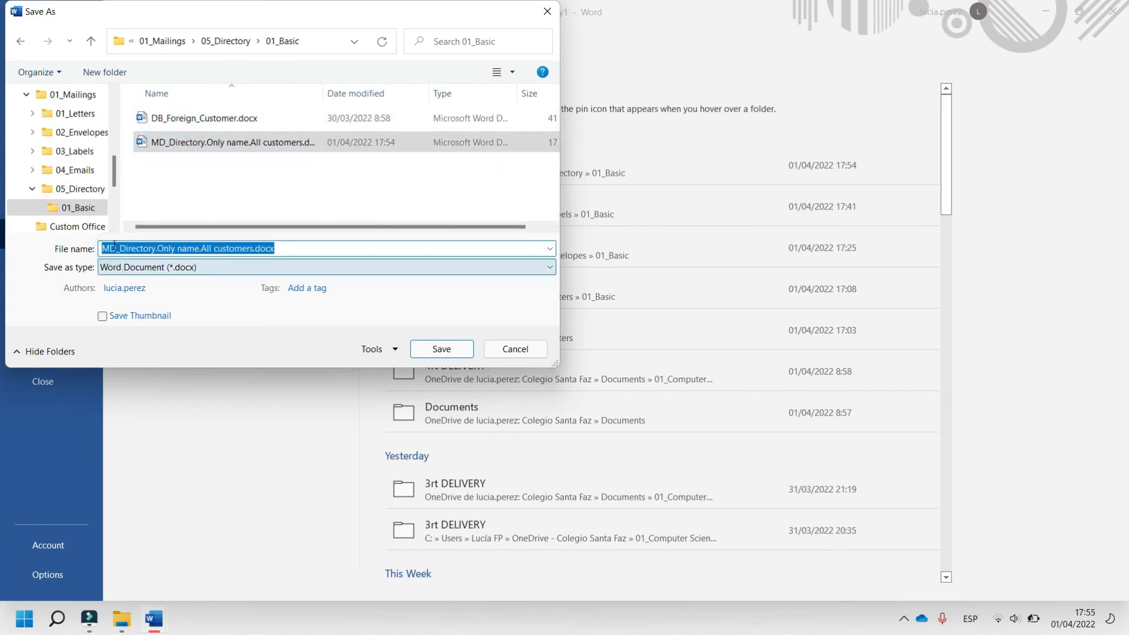
left_click(108, 248)
type("E")
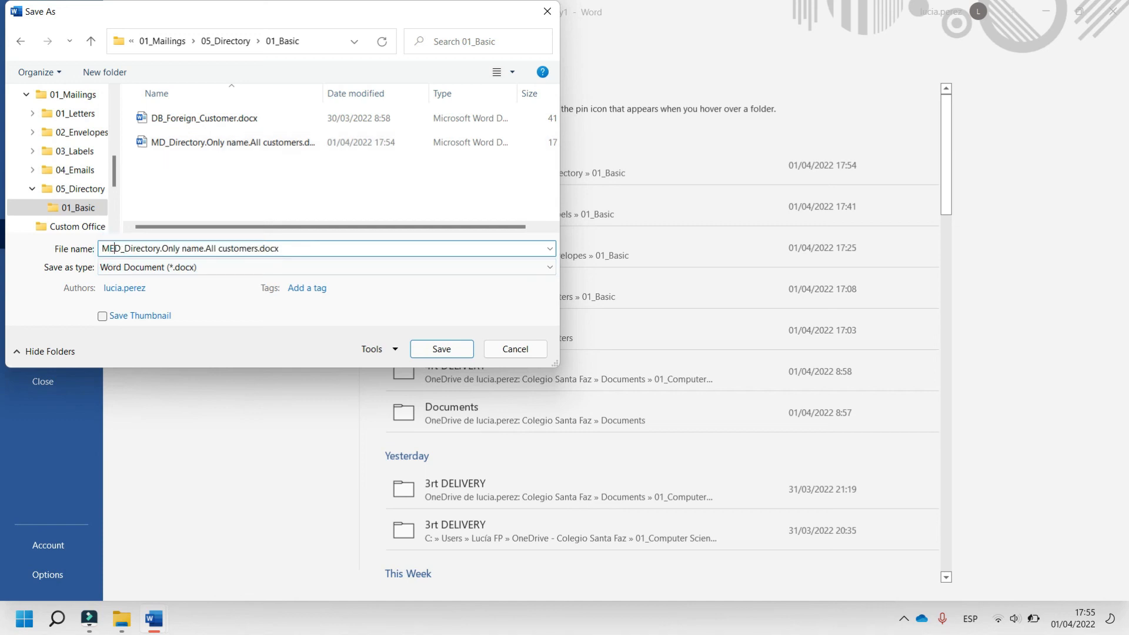
left_click(219, 249)
key("BackSpace")
key("BackSpace")
key("BackSpace")
key("BackSpace")
type("Only Spanish")
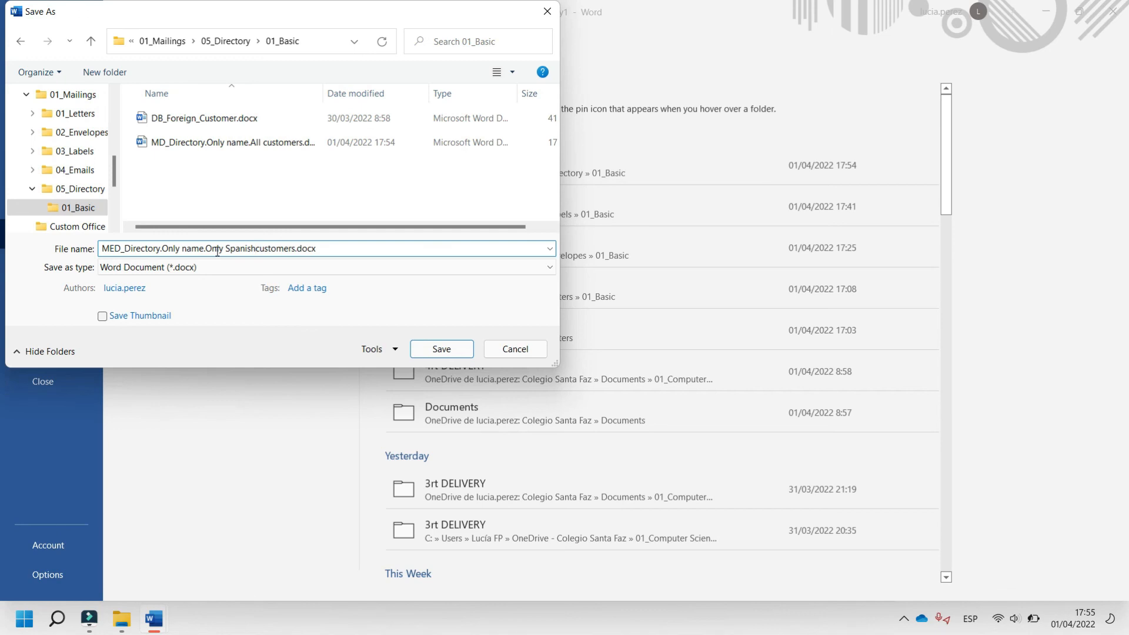
left_click(443, 346)
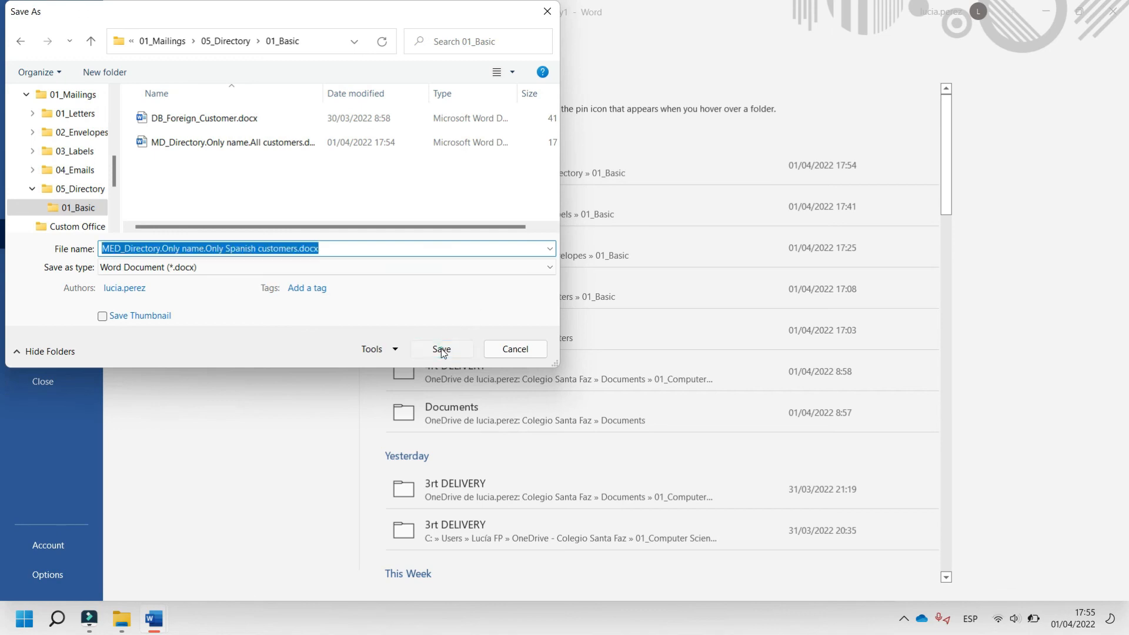
scroll(394, 318, "down", 3)
scroll(373, 341, "up", 3)
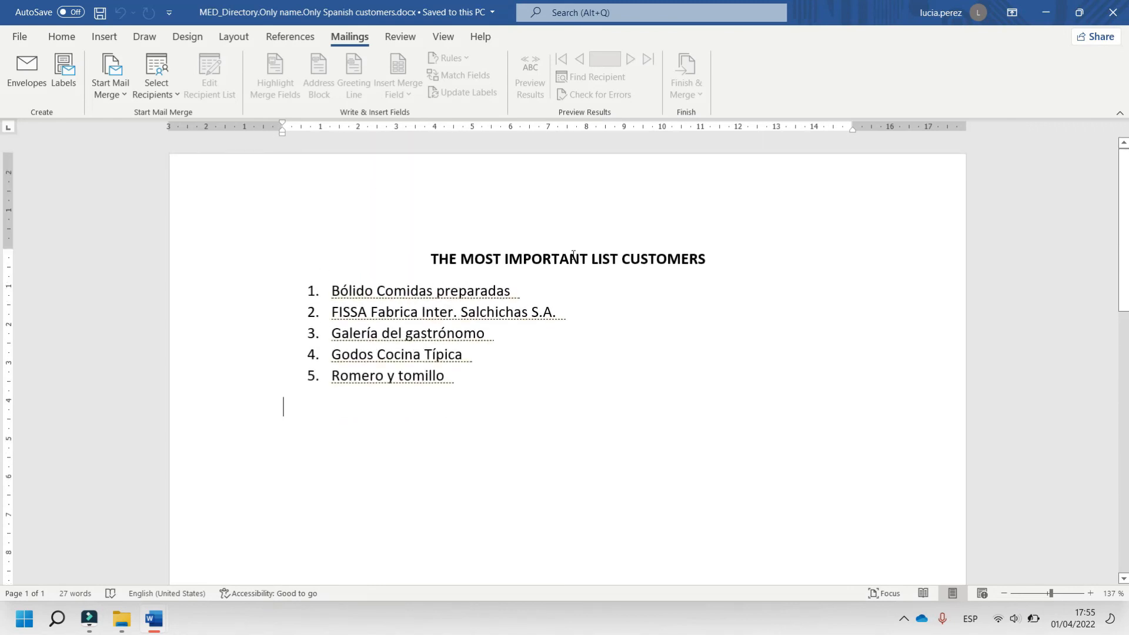
scroll(633, 365, "down", 3)
scroll(643, 358, "up", 3)
scroll(638, 378, "down", 7)
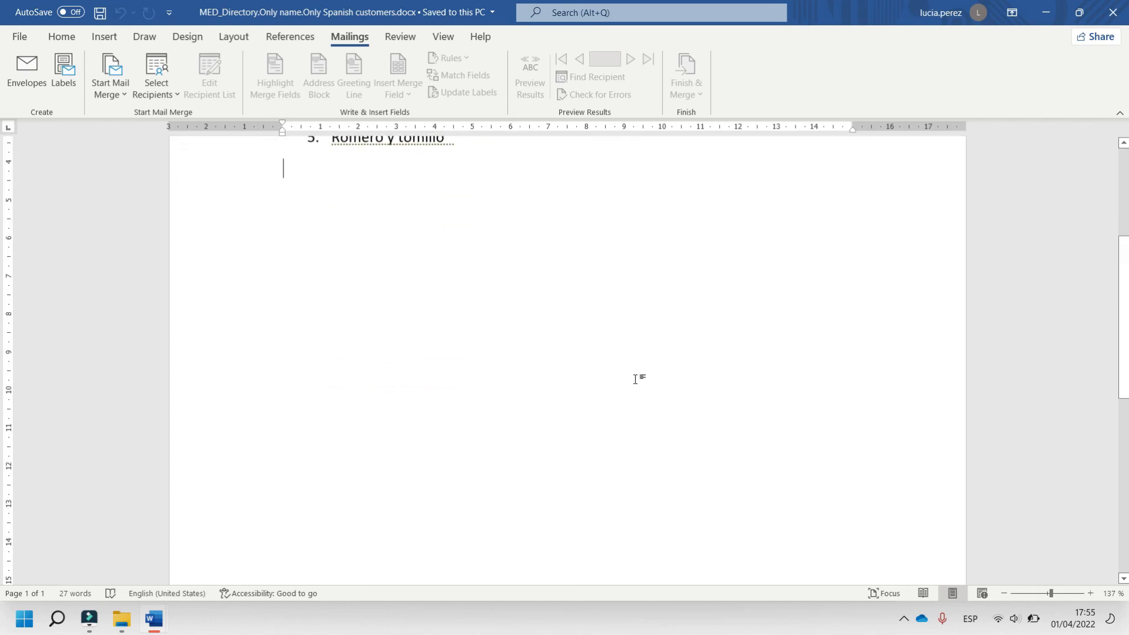
left_click(904, 618)
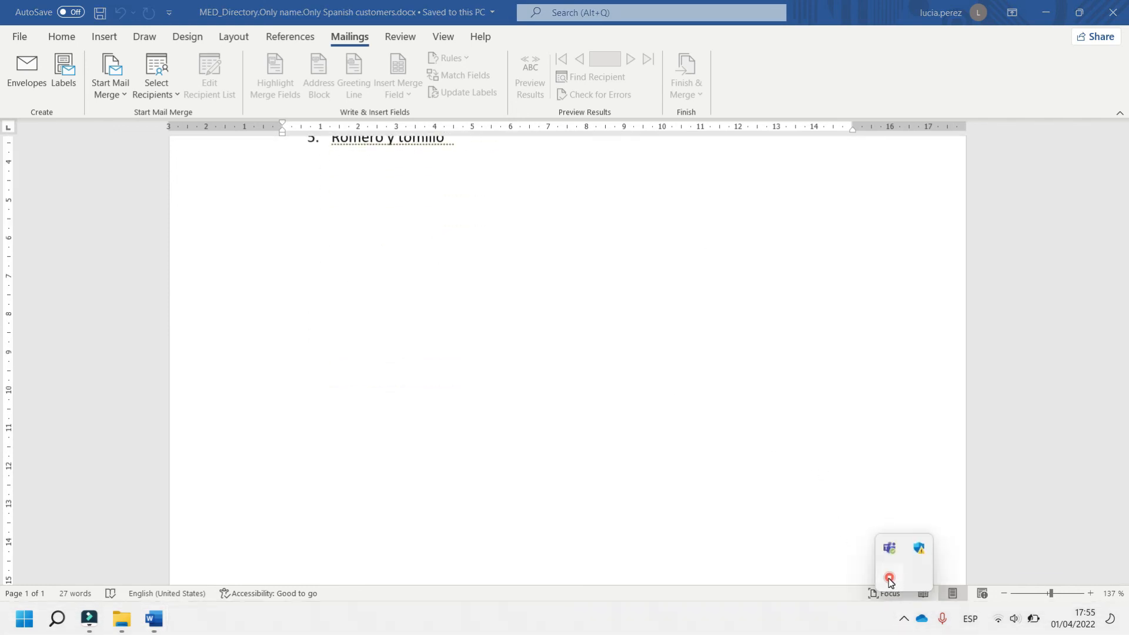